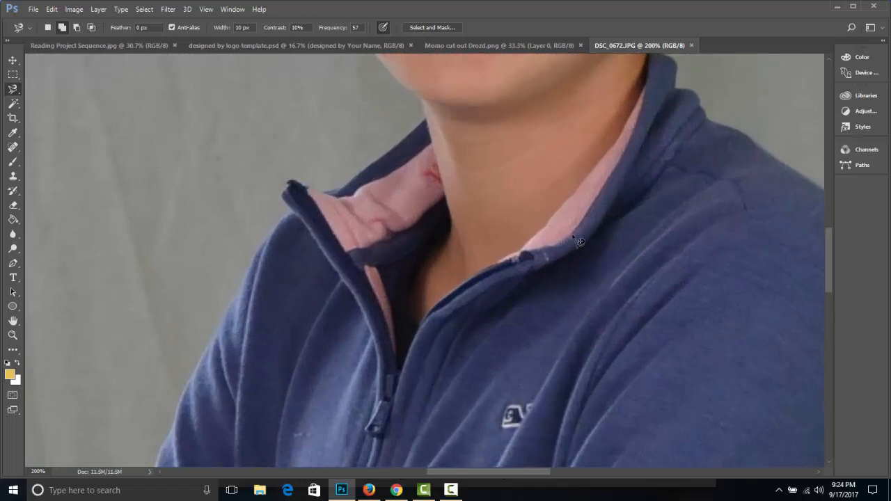
Select the boy's shoulder and outer collar edge on the logo side of the pullover with the Magnetic Lasso.
left_click_drag(579, 241, 288, 80)
left_click_drag(346, 169, 376, 313)
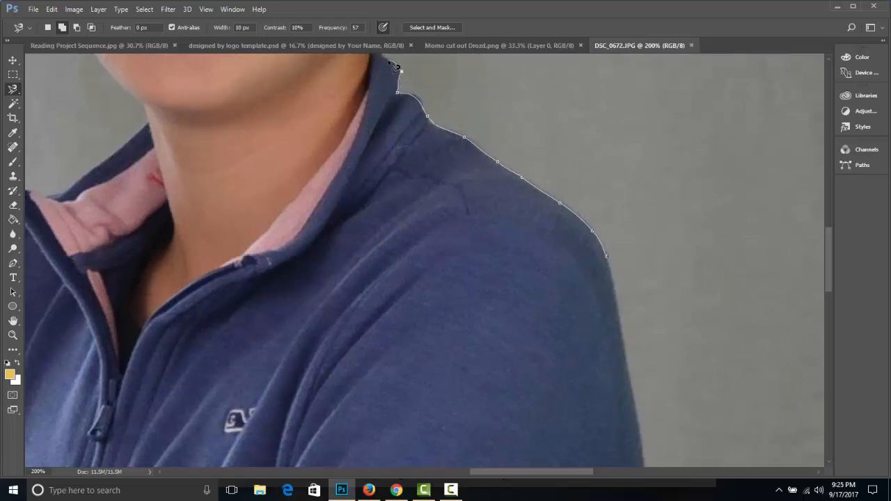
mouse_move(385, 61)
left_mouse_down()
mouse_move(317, 105)
mouse_move(277, 181)
mouse_move(237, 210)
mouse_move(212, 309)
mouse_move(334, 394)
mouse_move(422, 404)
mouse_move(541, 365)
mouse_move(594, 318)
left_mouse_up()
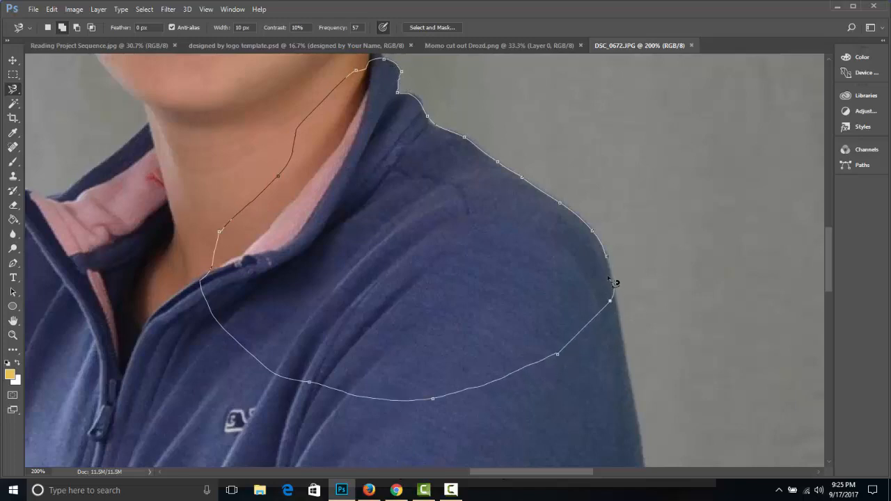
left_click(604, 255)
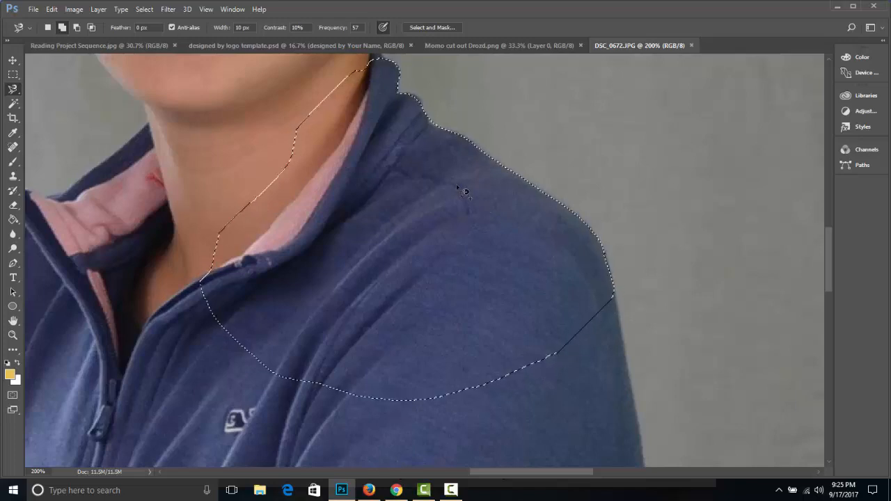
Add the boy's head to the selection by tracing from the collar around the ear, hair, cheek and chin to the opposite collar.
left_click_drag(454, 197, 557, 414)
left_click_drag(515, 287, 513, 358)
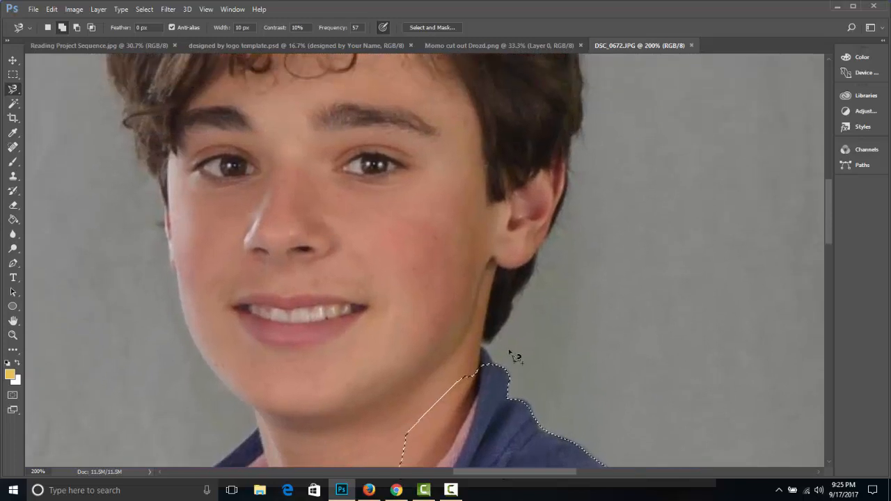
left_click(63, 32)
left_click(485, 347)
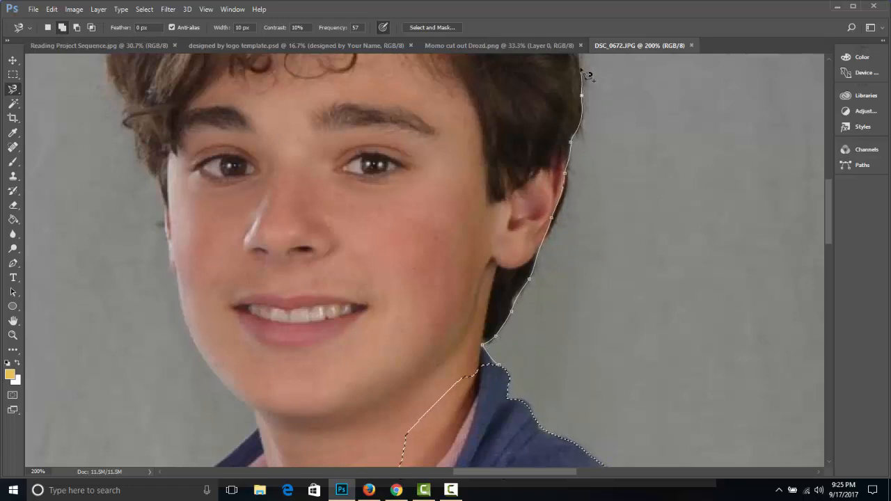
mouse_move(579, 71)
left_mouse_down()
mouse_move(591, 250)
mouse_move(614, 350)
mouse_move(640, 374)
left_mouse_up()
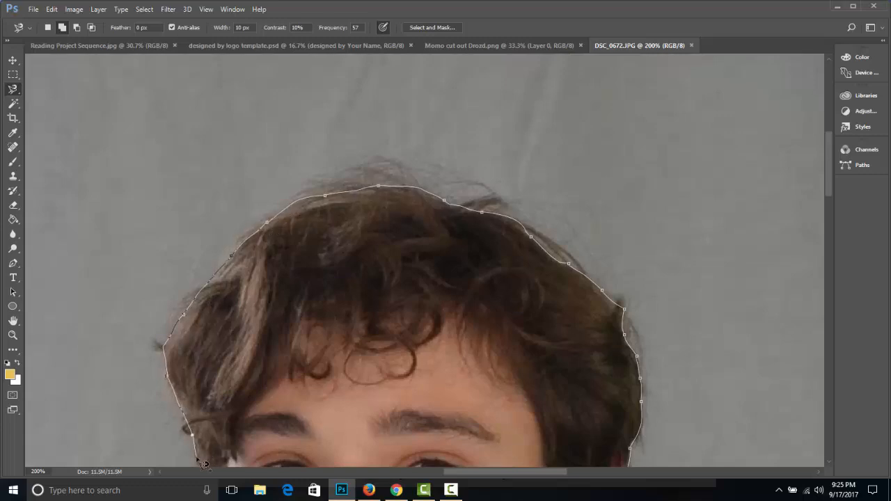
left_click_drag(197, 457, 249, 250)
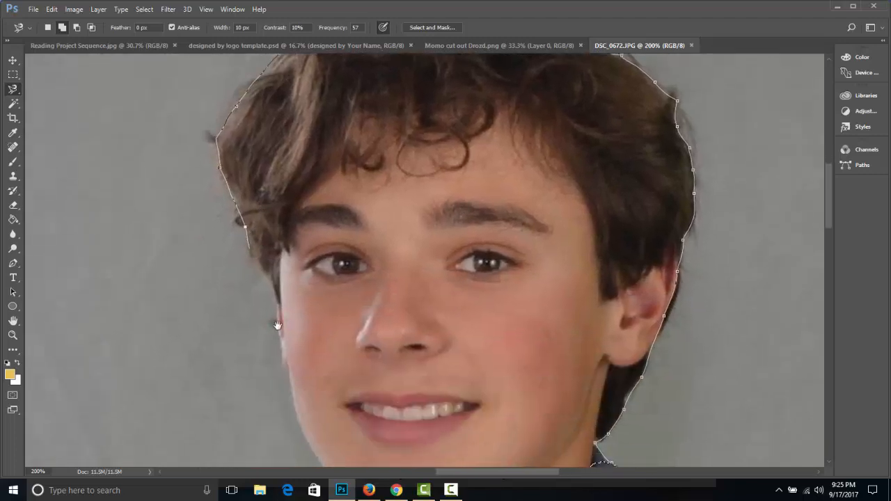
mouse_move(277, 325)
left_mouse_down()
mouse_move(272, 208)
mouse_move(257, 138)
left_mouse_up()
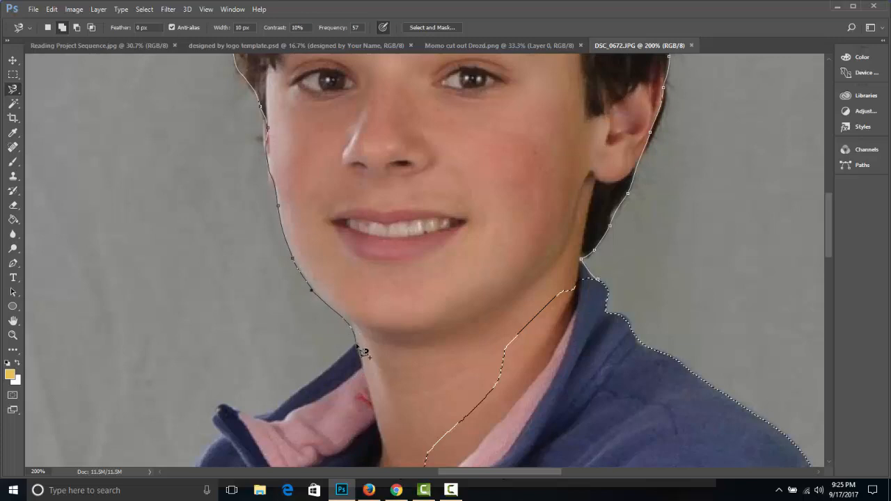
double_click(579, 367)
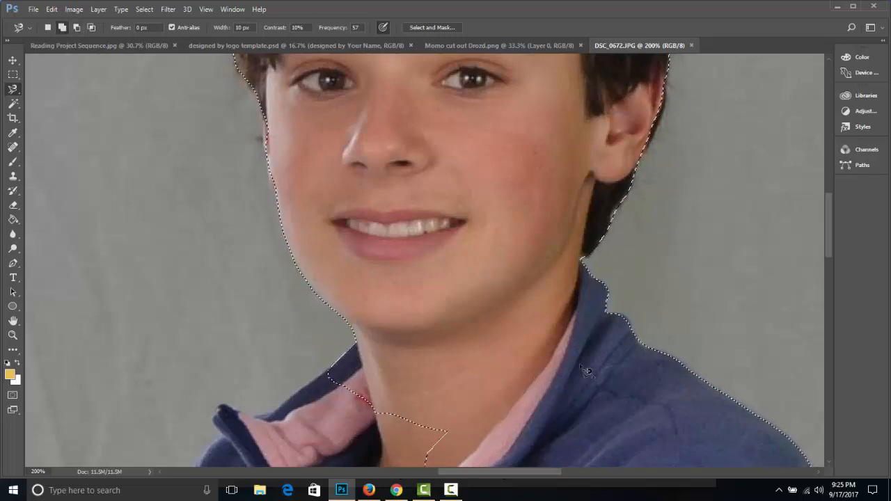
Add the rest of the torso and the crossed arms to the selection, tracing down to the photo's lower edge and back to the shoulder.
key("ctrl+minus")
key("ctrl+minus")
key("ctrl+minus")
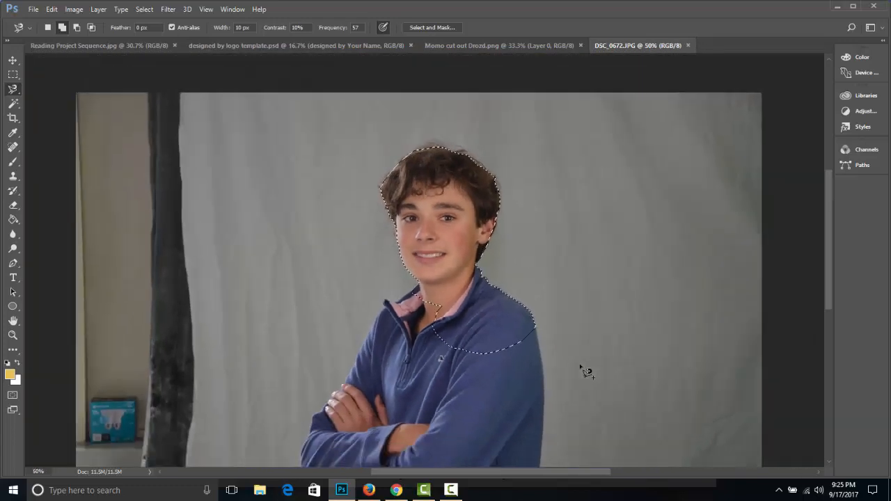
scroll(515, 334, "down", 3)
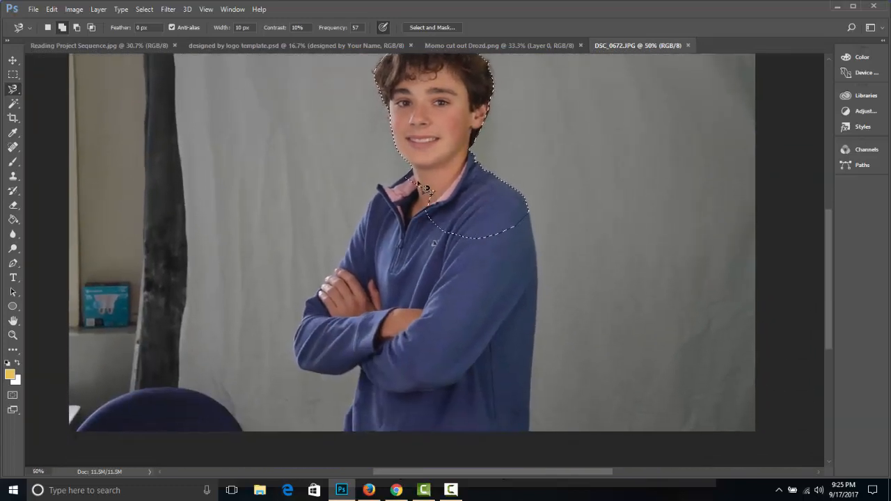
left_click(414, 180)
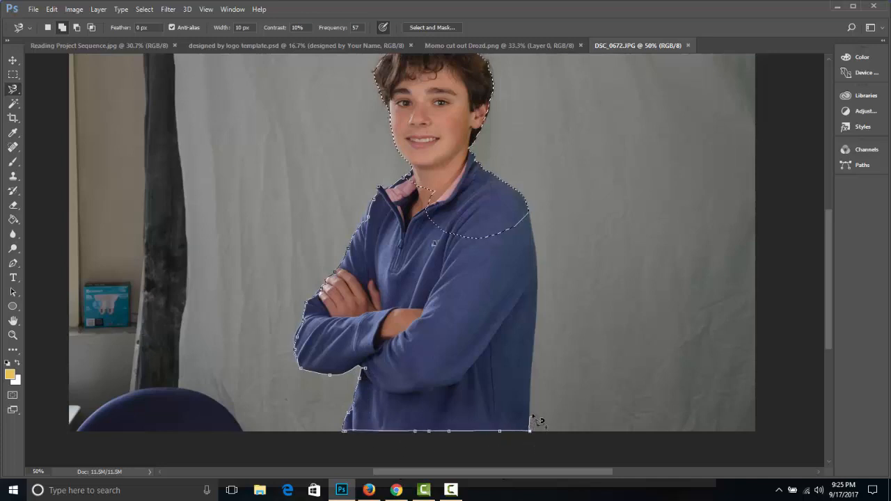
left_click(524, 213)
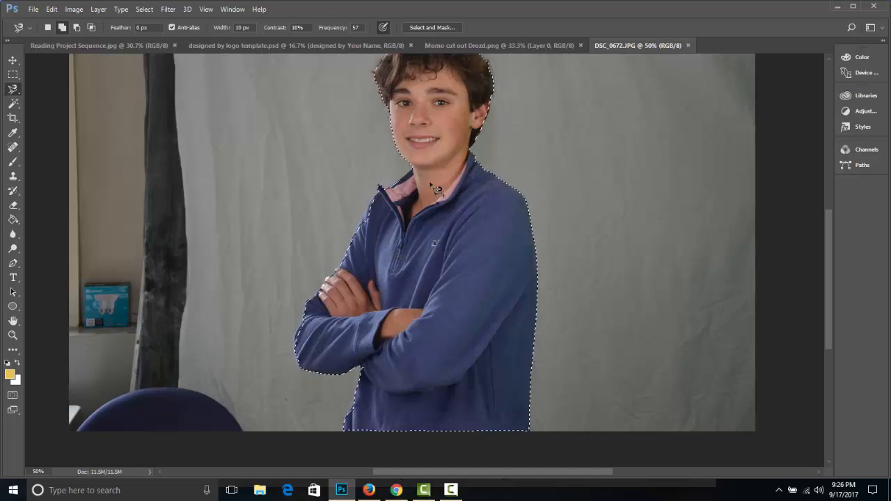
Extend the selection along the outer sleeve edge just below the open collar with the Magnetic Lasso.
key("ctrl+plus")
key("ctrl+plus")
key("ctrl+plus")
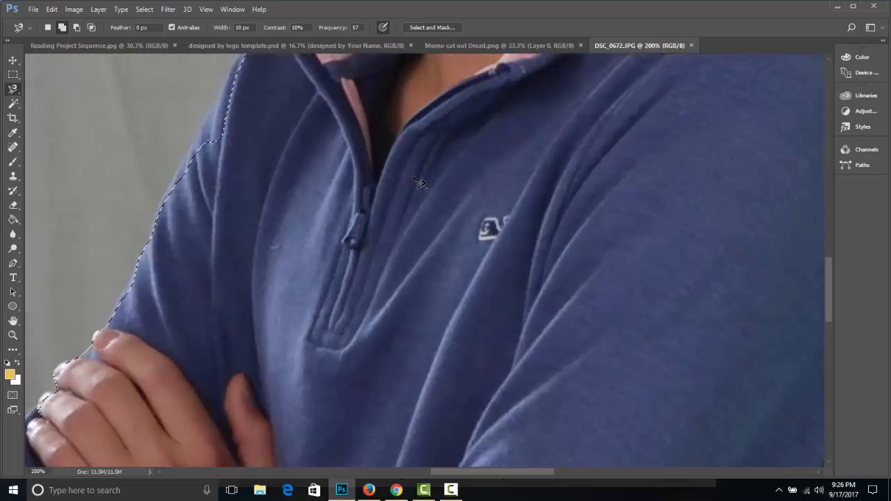
left_click_drag(207, 76, 271, 188)
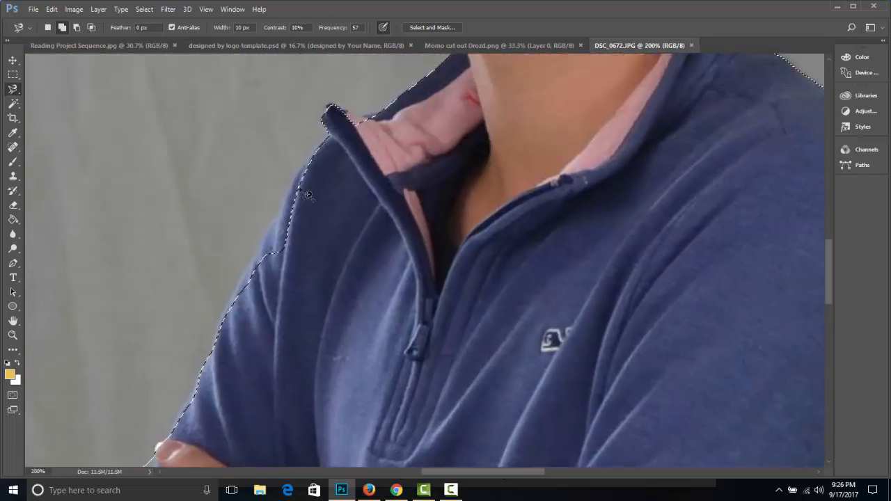
left_click(315, 146)
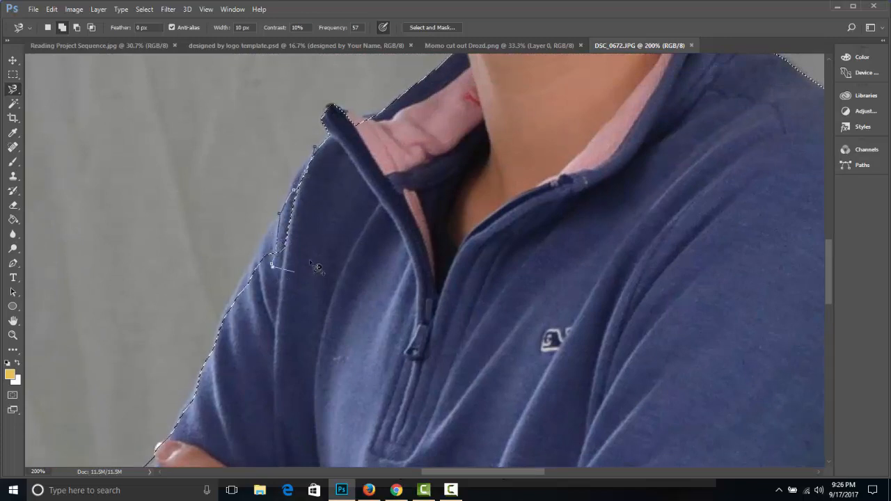
key("Escape")
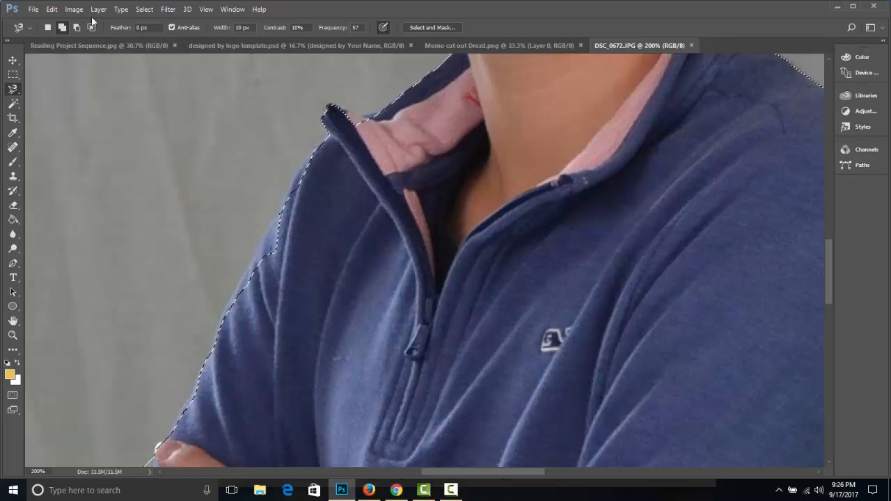
Add the missed strip of the upper sleeve's outer edge to the selection with the Polygonal Lasso.
right_click(13, 89)
left_click(60, 101)
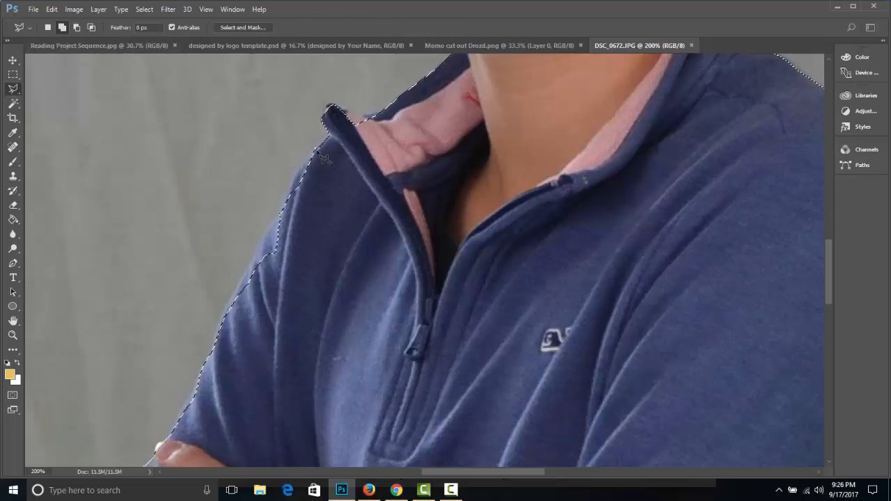
left_click(279, 212)
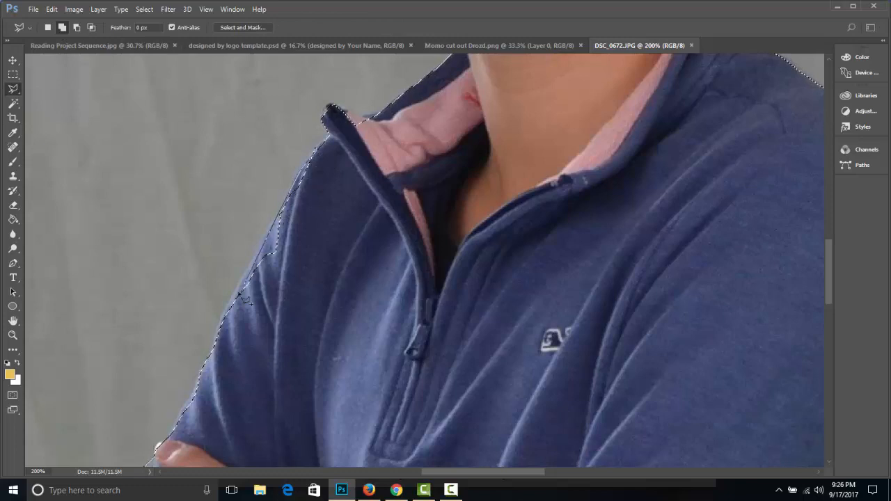
left_click(228, 316)
left_click(280, 319)
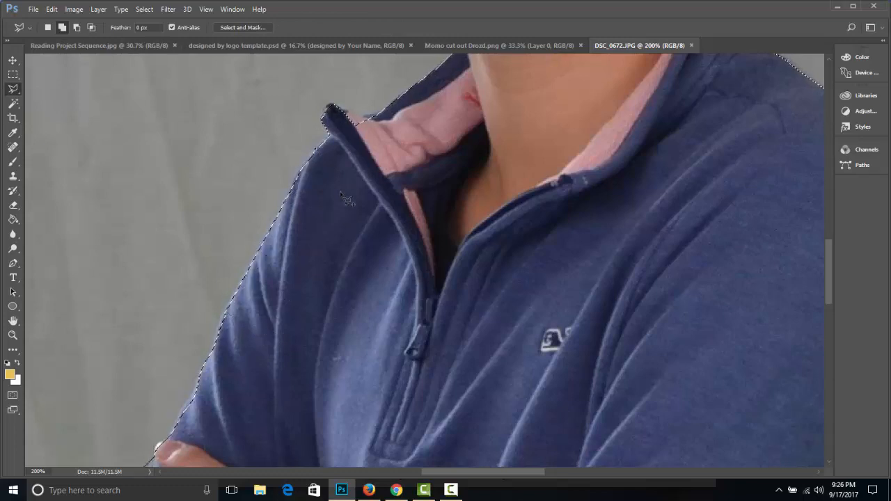
Create a new document and paste the selected boy into it as a separate layer.
key("ctrl+minus")
key("ctrl+minus")
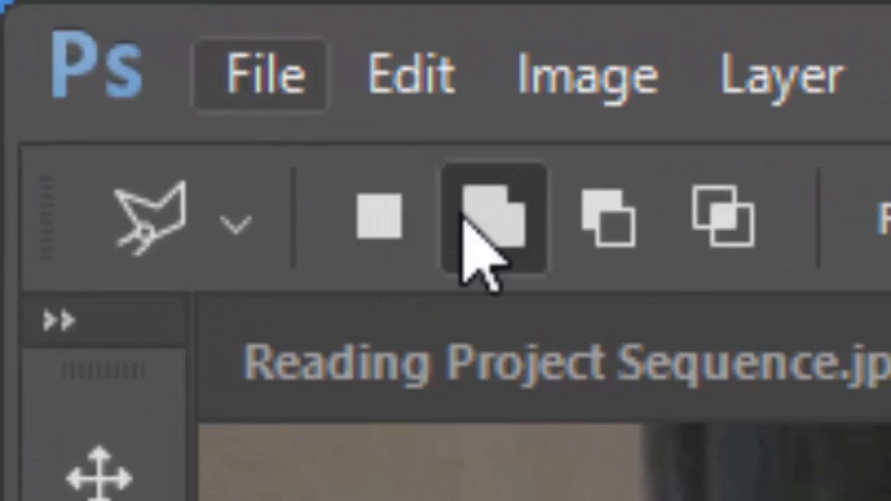
key("ctrl+minus")
key("ctrl+minus")
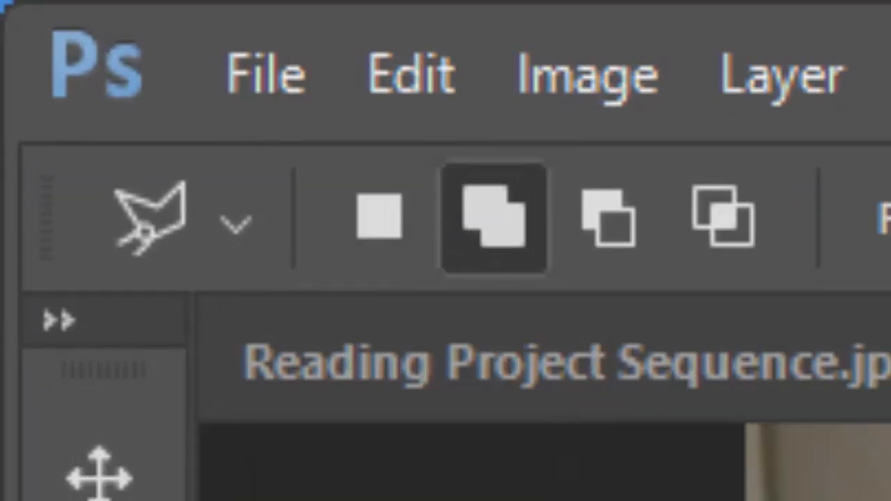
left_click(292, 73)
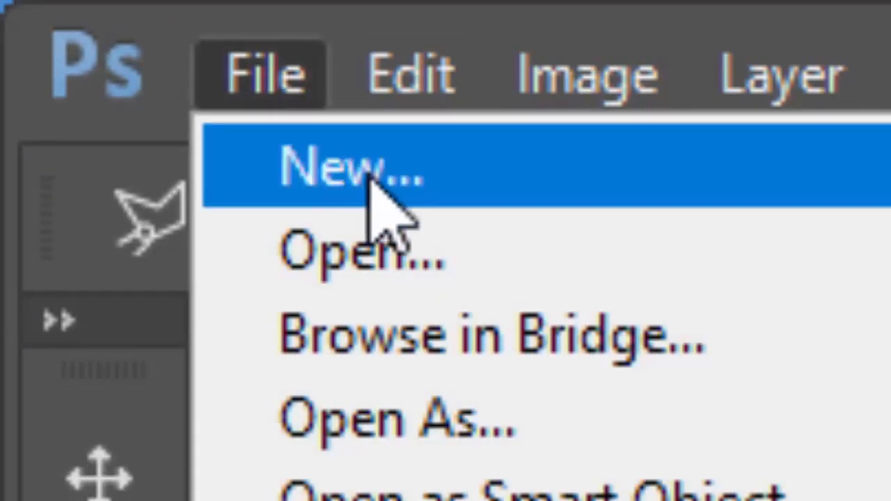
key("Escape")
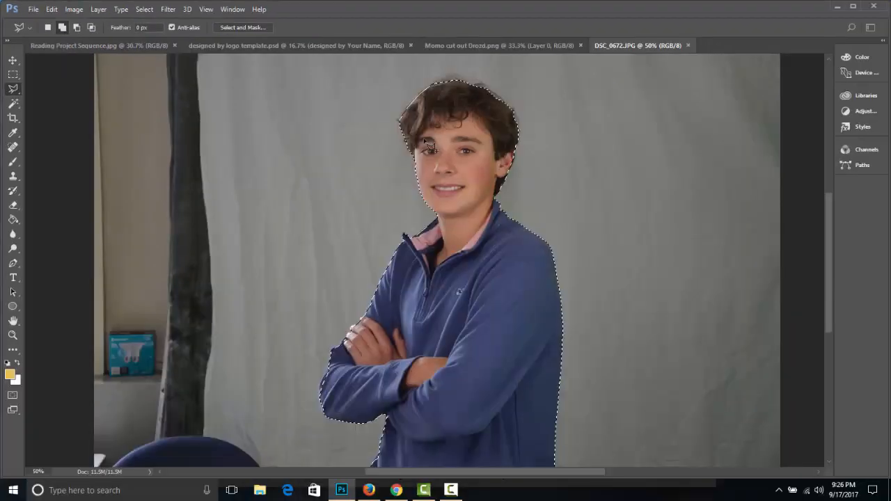
key("ctrl+n")
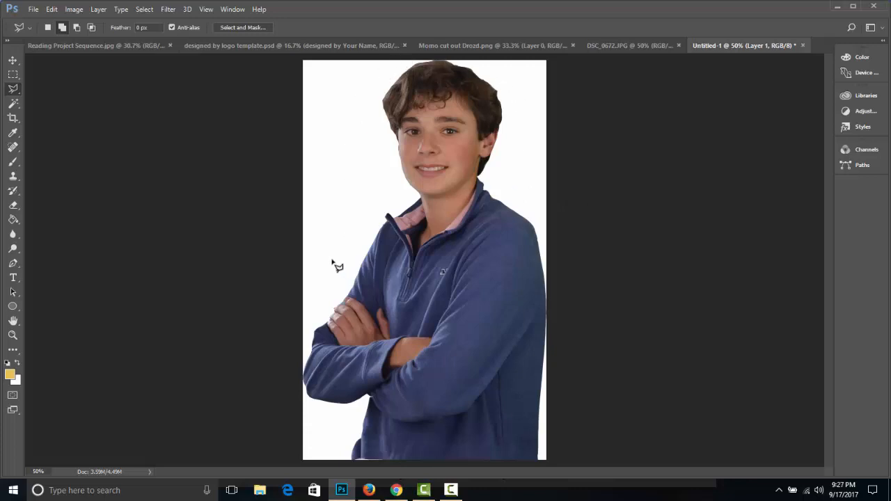
Show the Layers panel beside the image and delete the white Background layer so only the cutout layer remains.
left_click(240, 10)
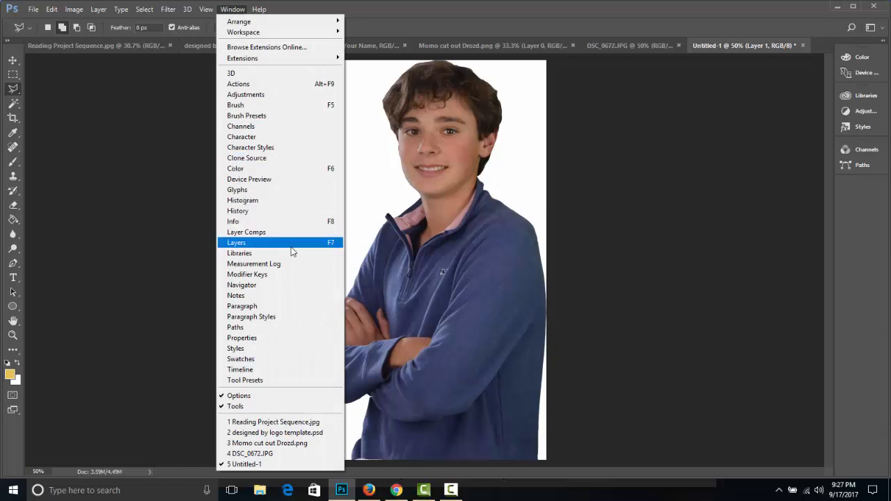
left_click(292, 247)
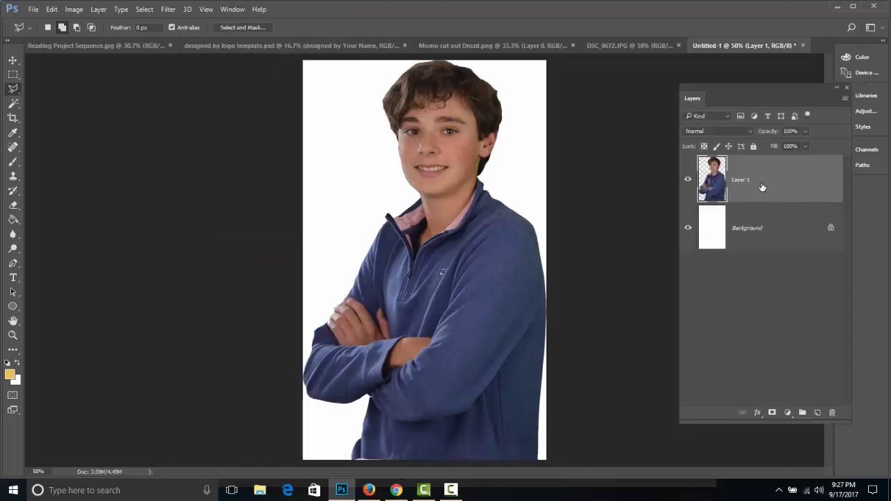
left_click_drag(738, 99, 596, 101)
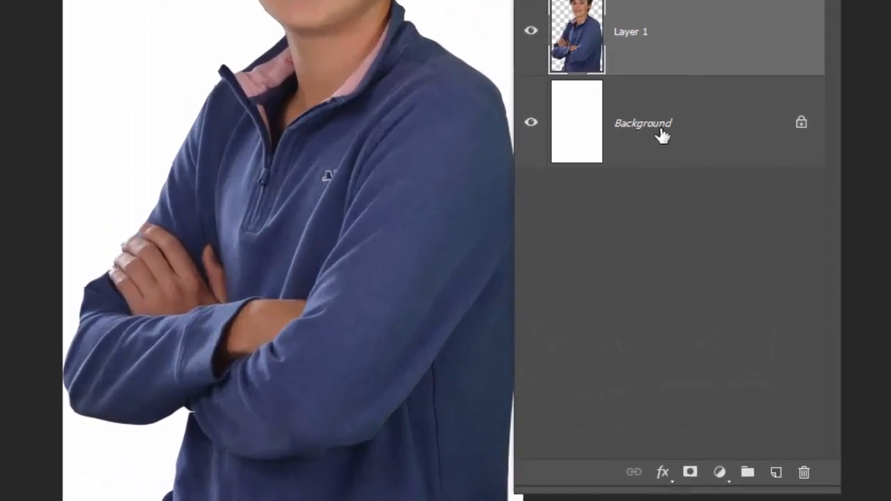
left_click_drag(659, 135, 802, 472)
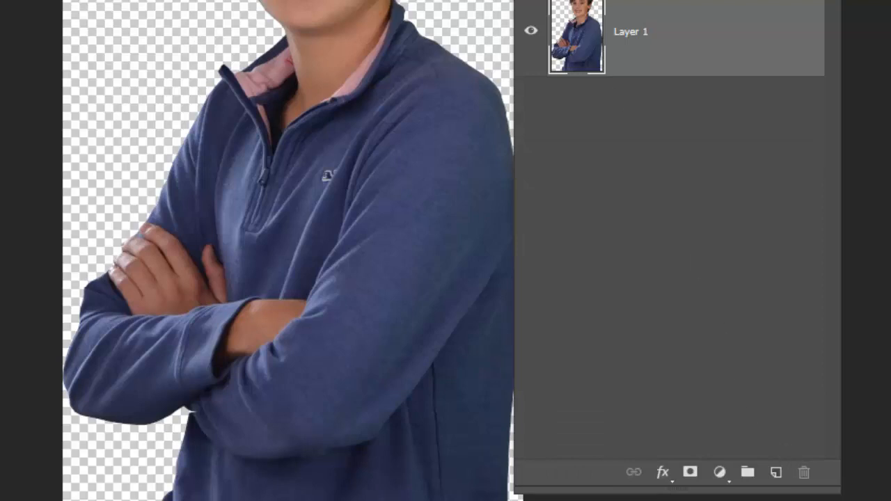
left_click_drag(696, 0, 739, 0)
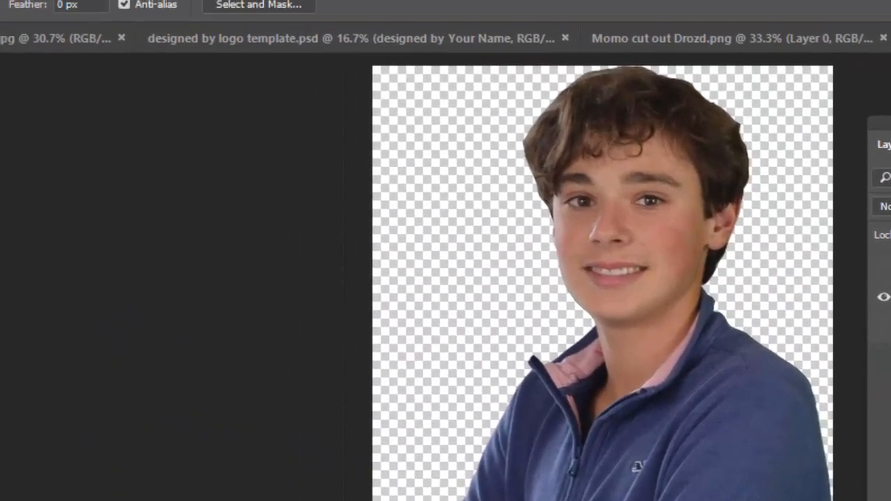
Save the cutout to Downloads as a PNG named with the boy's name plus "cut out", using Smallest / Slow compression and no interlacing.
left_click(63, 16)
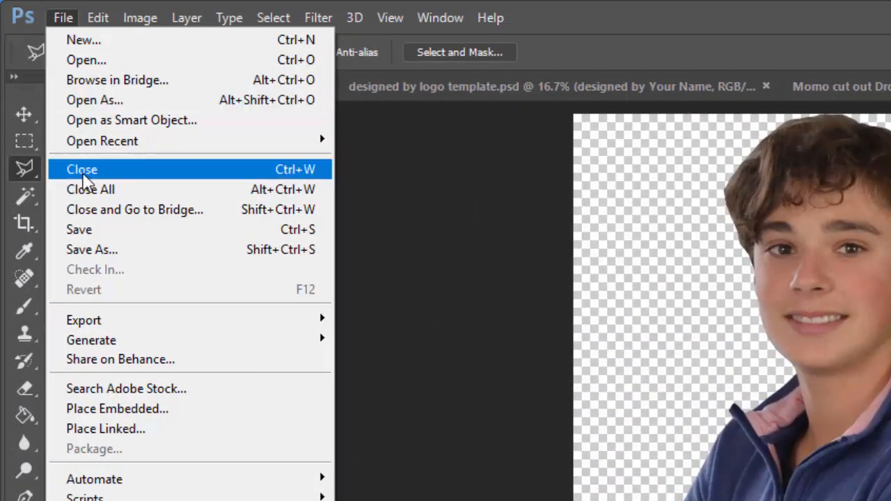
left_click(80, 169)
key("ctrl+s")
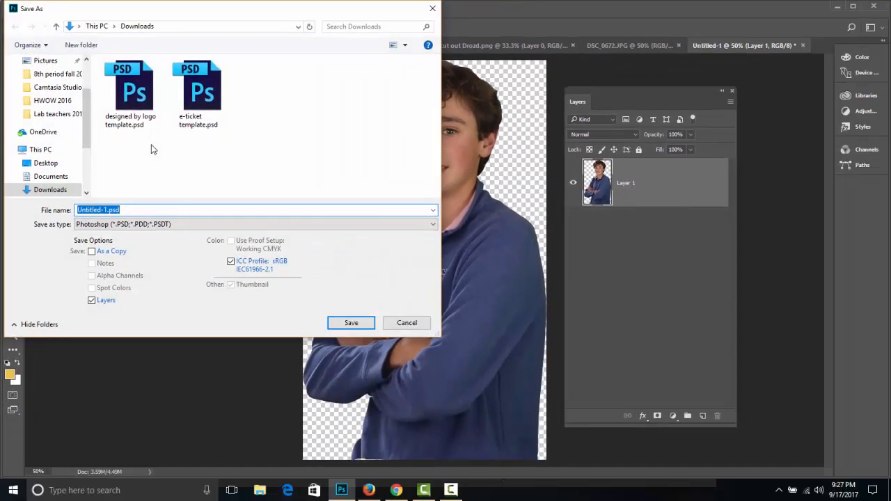
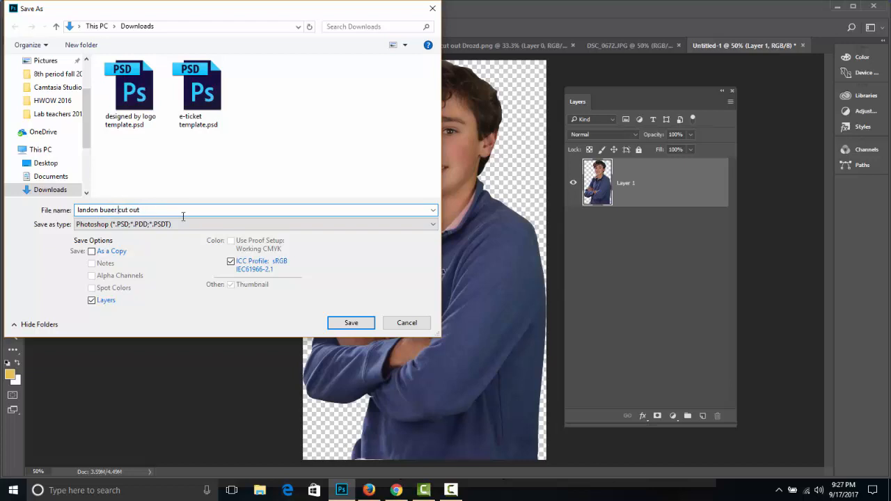
left_click(143, 224)
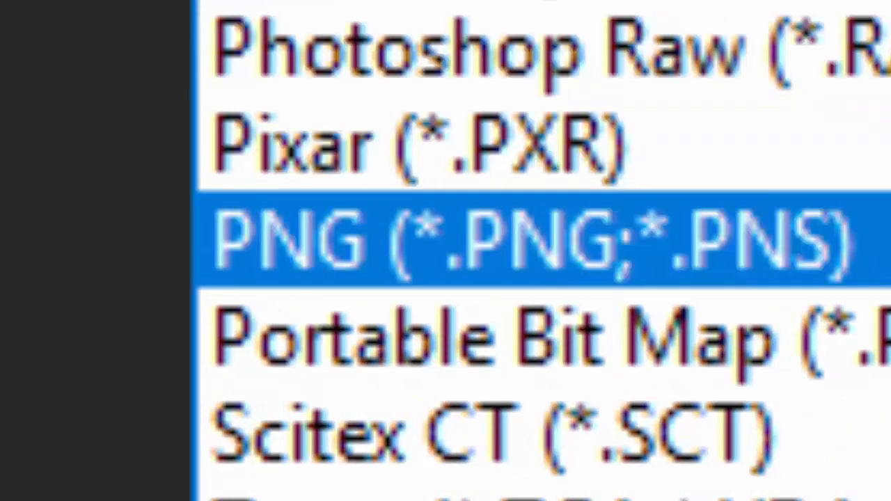
left_click(532, 239)
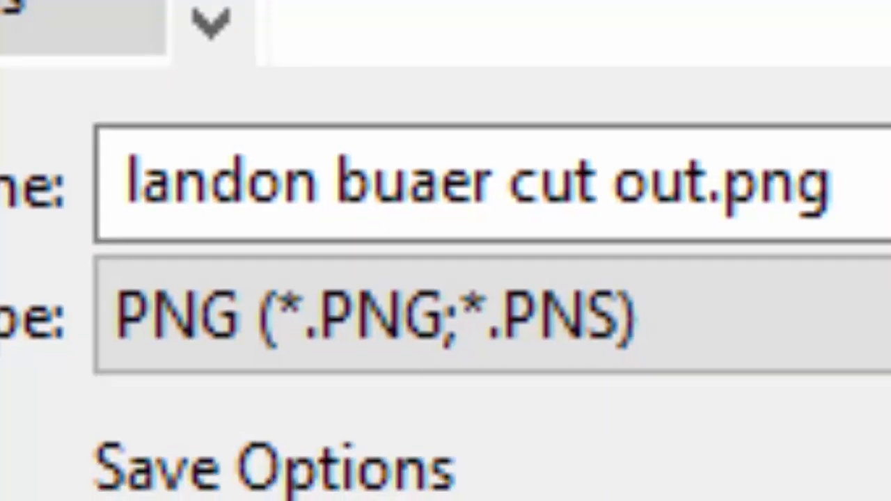
key("Return")
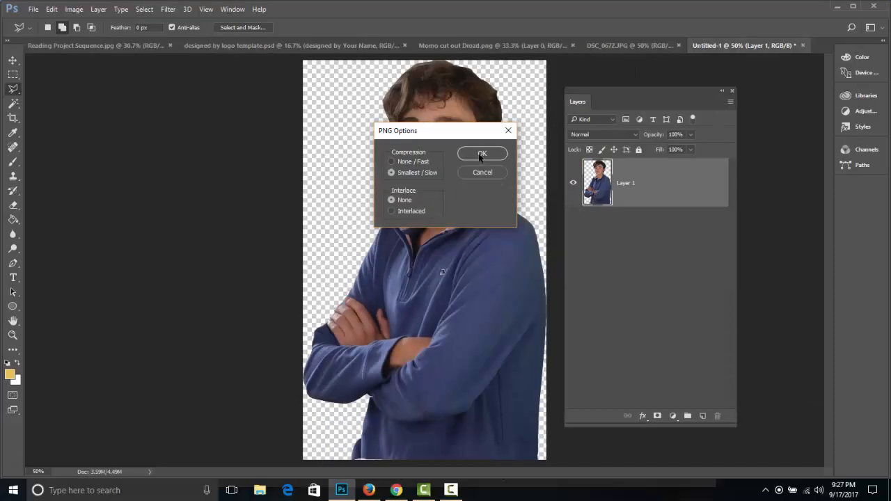
left_click(480, 154)
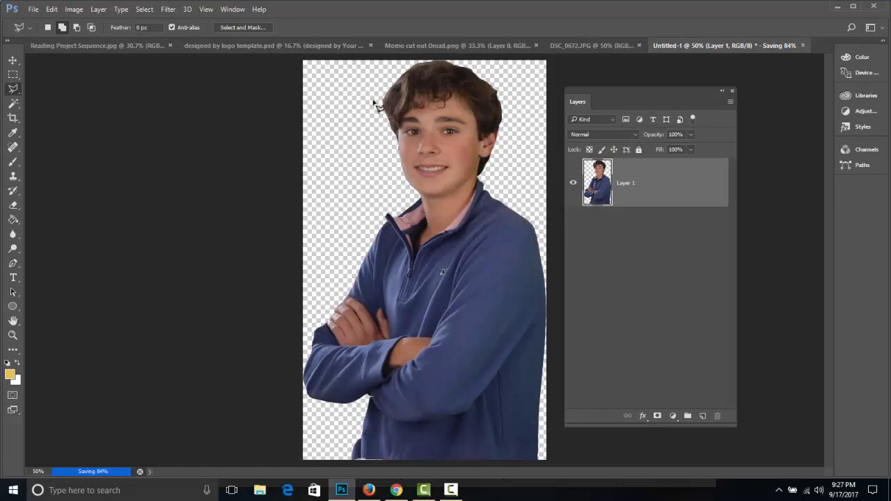
Bring the designed by logo template.psd document to the front and move the Layers panel clear of its artwork.
left_click(123, 43)
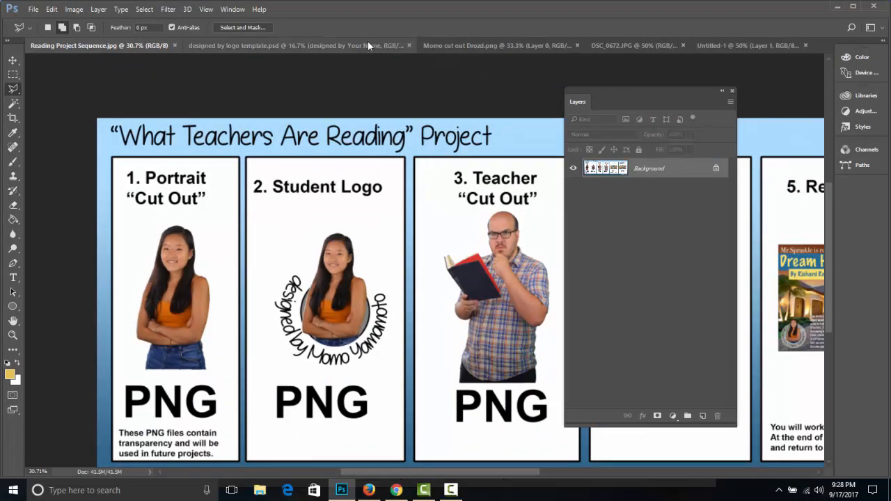
left_click(492, 46)
left_click(627, 43)
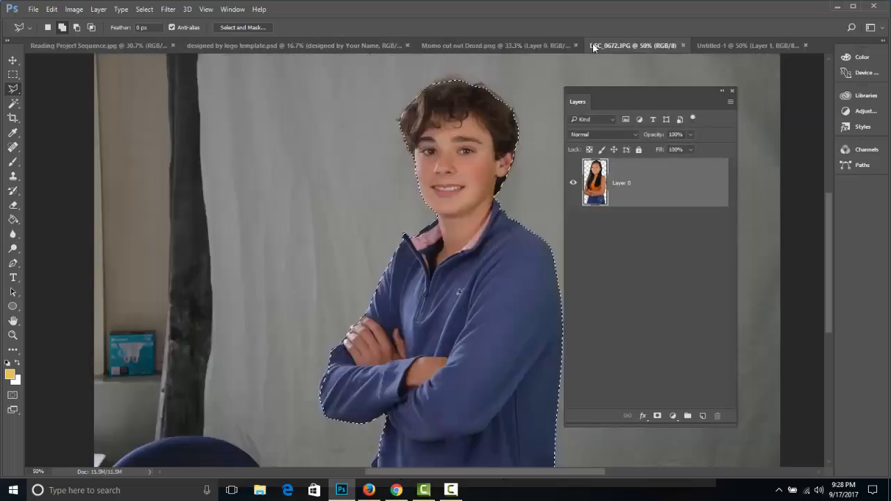
left_click(373, 46)
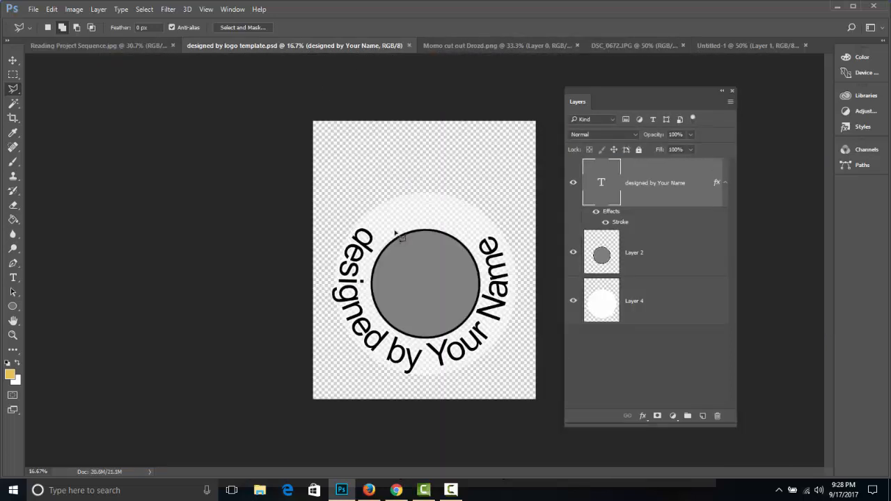
key("ctrl+plus")
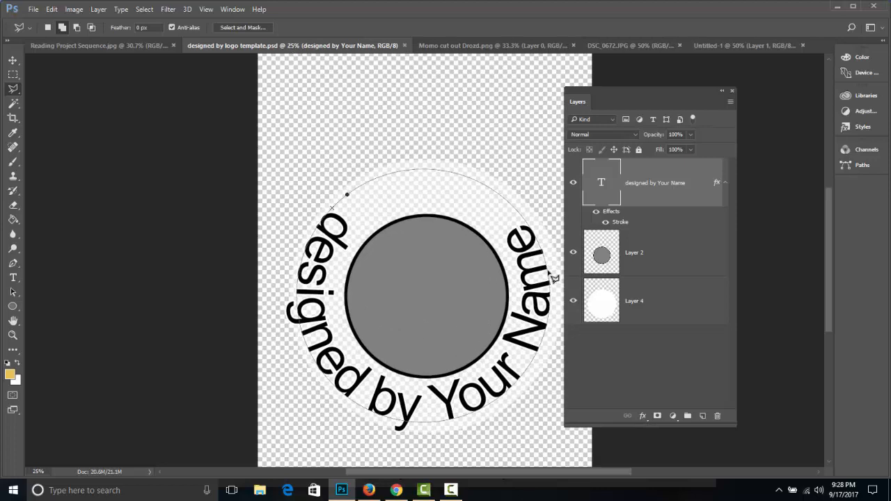
left_click_drag(664, 103, 719, 123)
Hide and show the text, gray circle and white circle layers in turn to examine what each contributes to the logo.
left_click(626, 204)
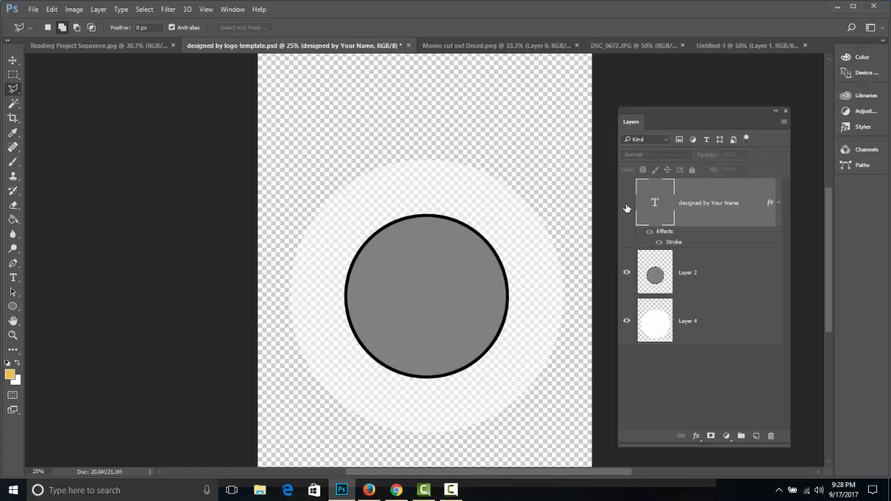
left_click(627, 204)
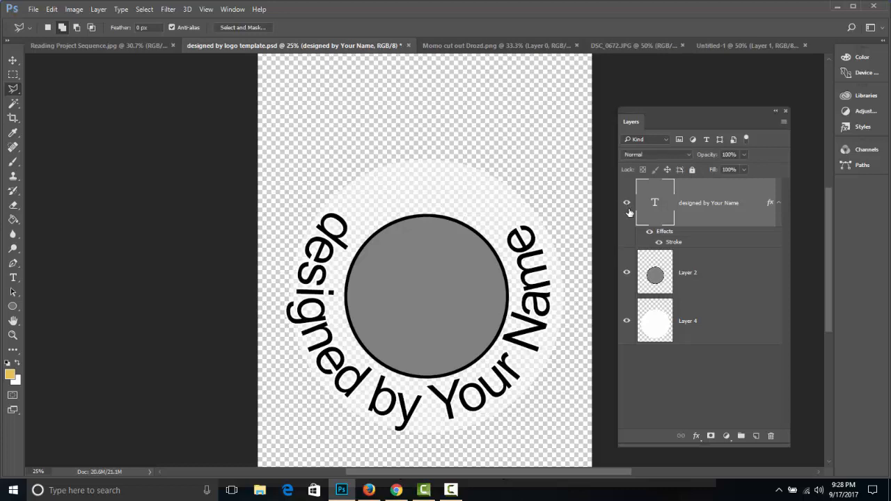
left_click(627, 273)
left_click(627, 273)
left_click(625, 322)
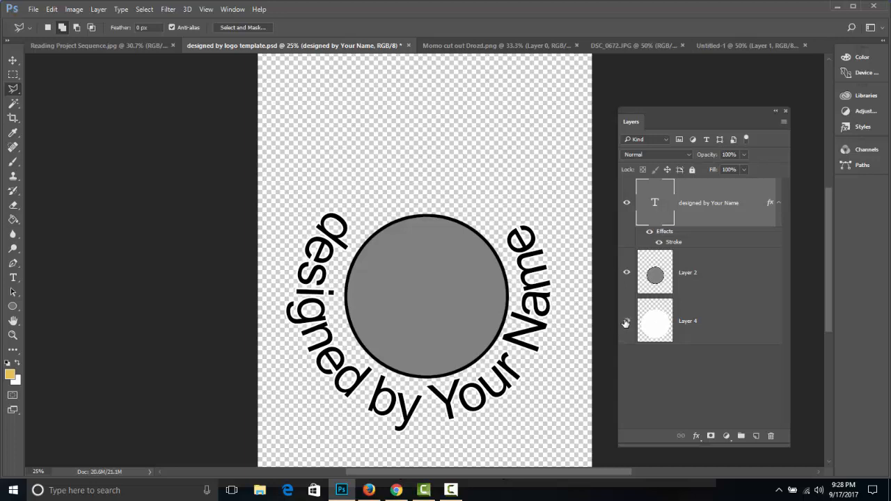
left_click(626, 322)
left_click(626, 322)
left_click(626, 323)
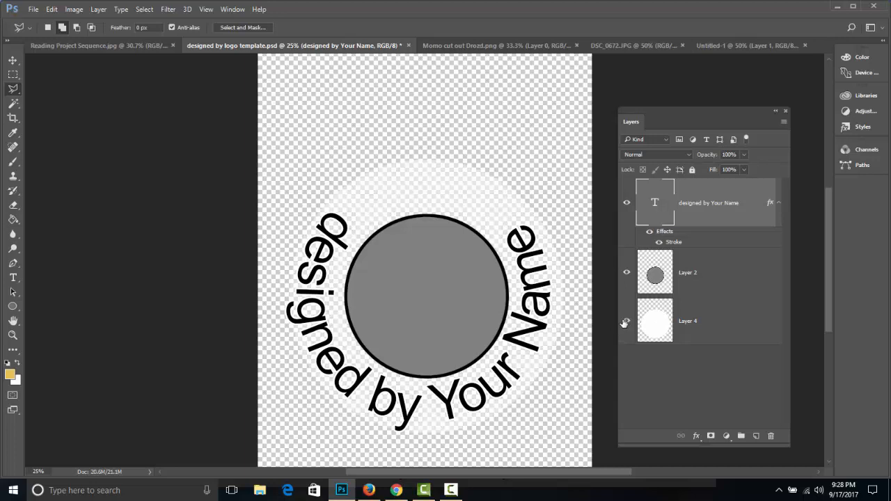
Paste the copied boy cutout into the logo template as a new layer above the text.
left_click(128, 46)
left_click(616, 43)
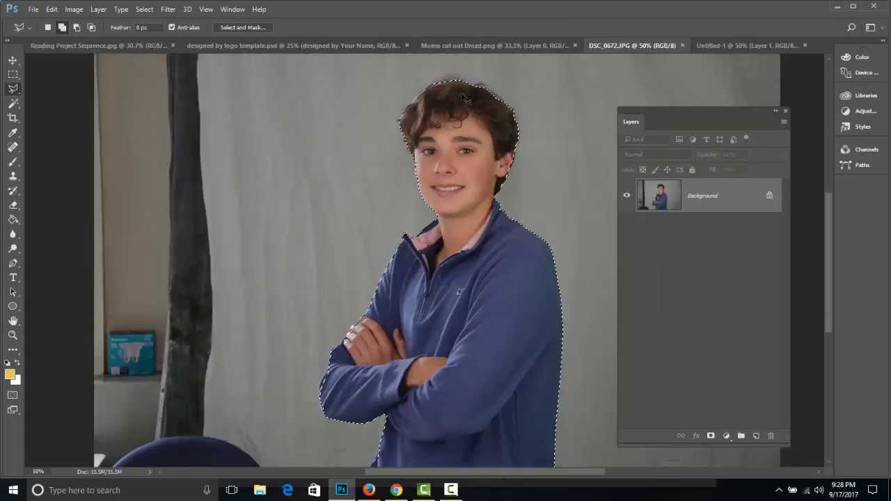
left_click(325, 45)
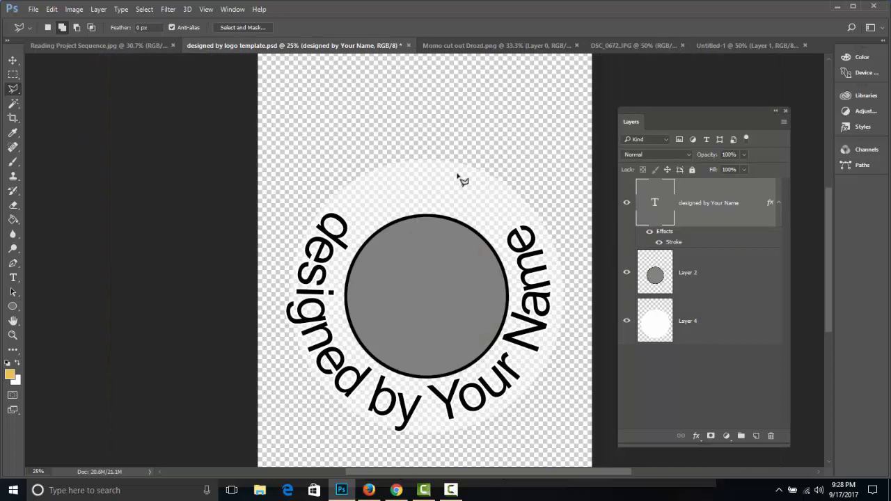
key("ctrl+v")
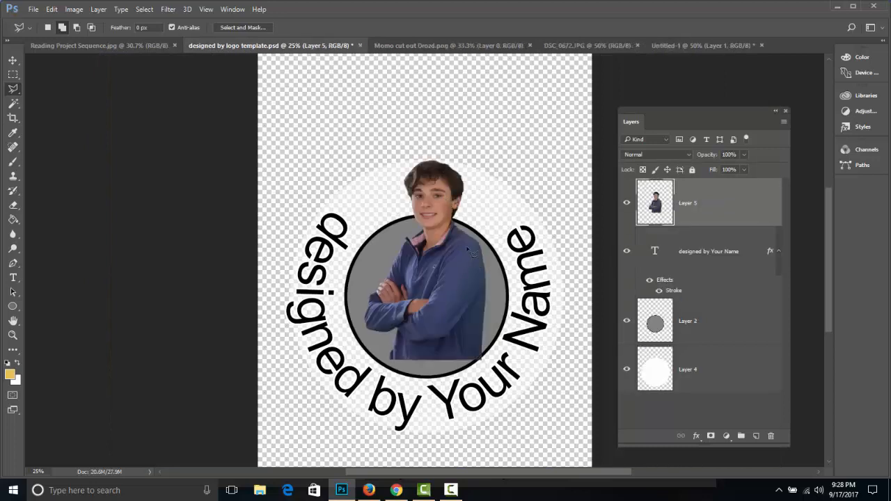
Scale the pasted boy up to about 133% and center him over the gray circle with his head above its rim.
key("v")
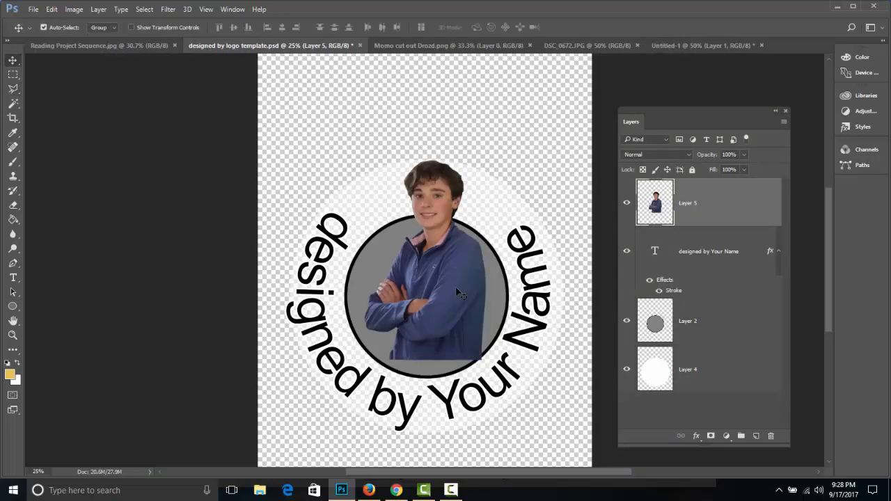
left_click_drag(460, 311, 483, 325)
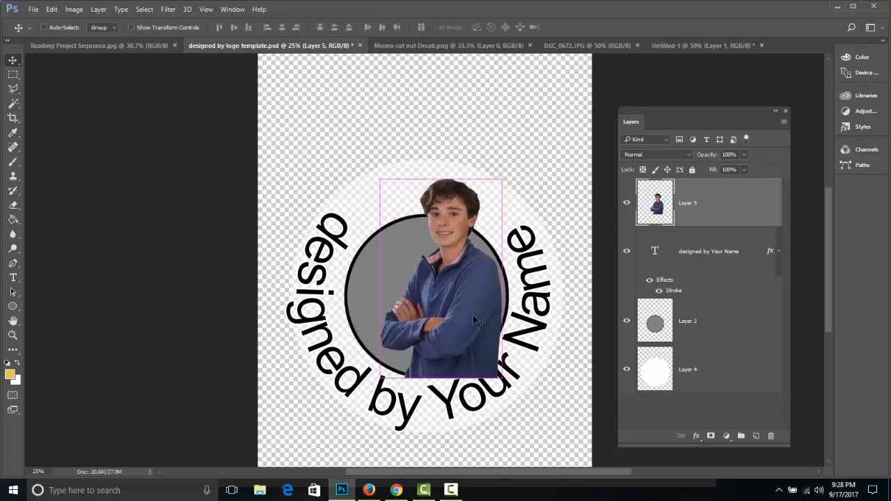
key("ctrl+t")
left_click_drag(388, 180, 339, 144)
mouse_move(430, 217)
left_mouse_down()
mouse_move(422, 206)
mouse_move(437, 226)
left_mouse_up()
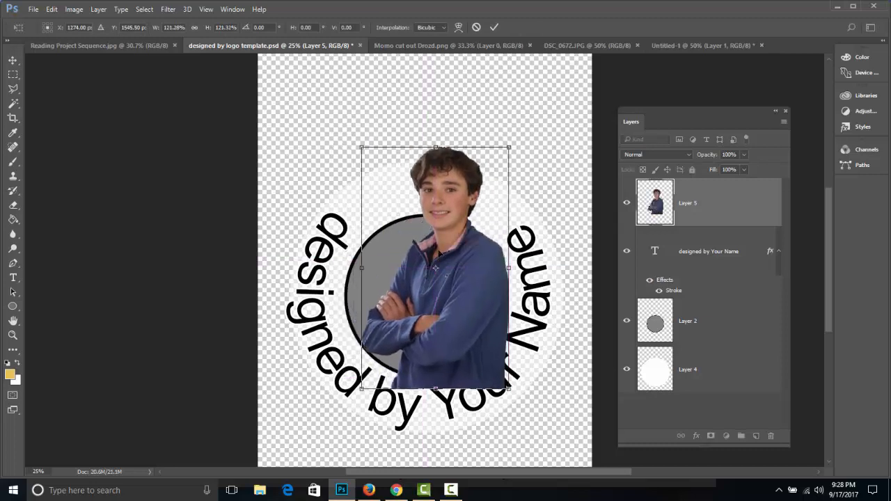
left_click_drag(357, 140, 346, 118)
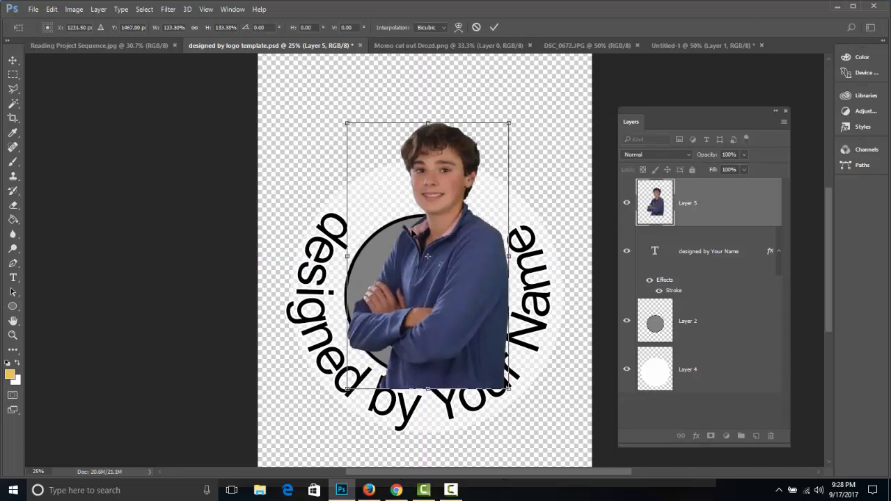
mouse_move(416, 232)
left_mouse_down()
mouse_move(405, 223)
mouse_move(415, 234)
left_mouse_up()
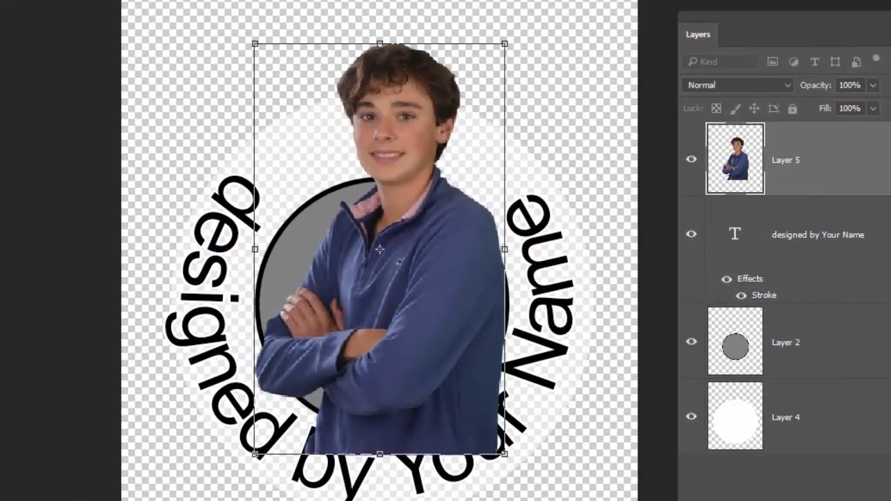
key("Return")
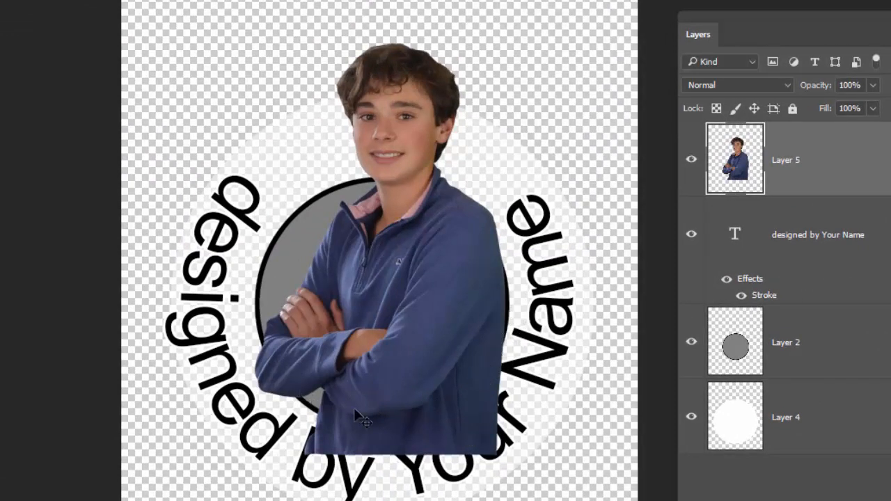
Try to erase the boy's lower body freehand along the circle's lower rim with a 34 px brush at 100% hardness, and undo it.
right_click(501, 345)
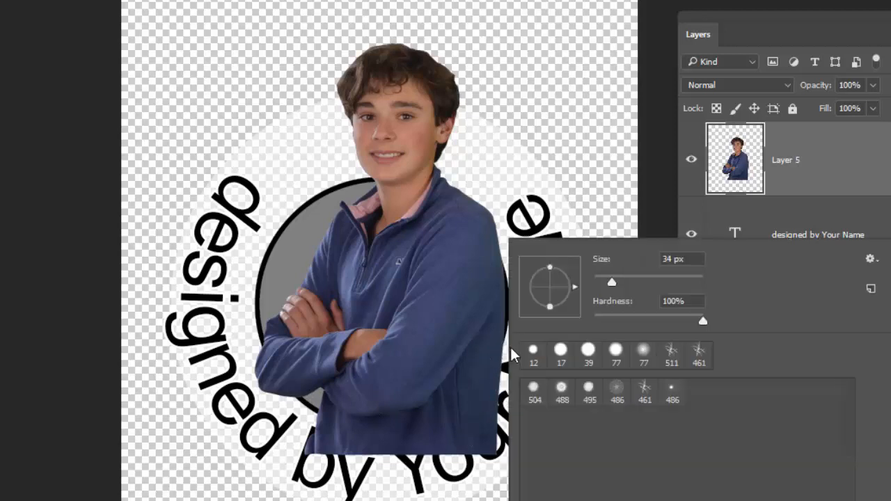
key("Return")
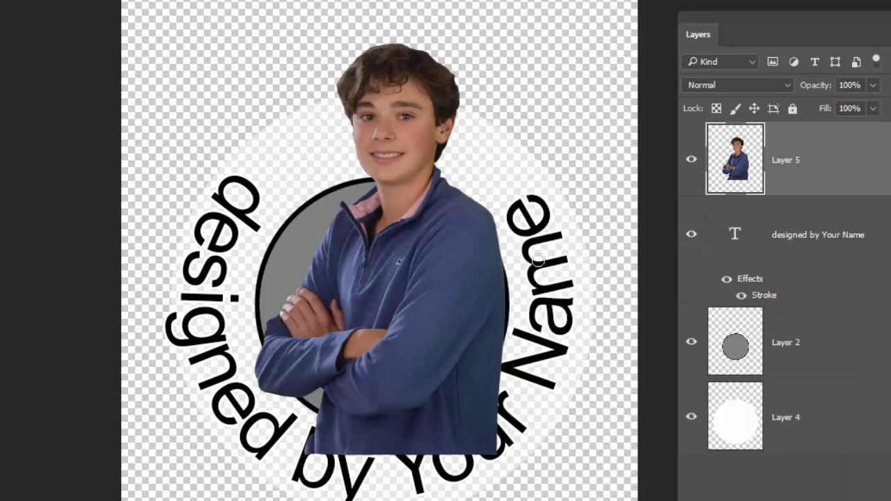
mouse_move(519, 332)
left_mouse_down()
mouse_move(446, 401)
mouse_move(372, 428)
mouse_move(316, 435)
left_mouse_up()
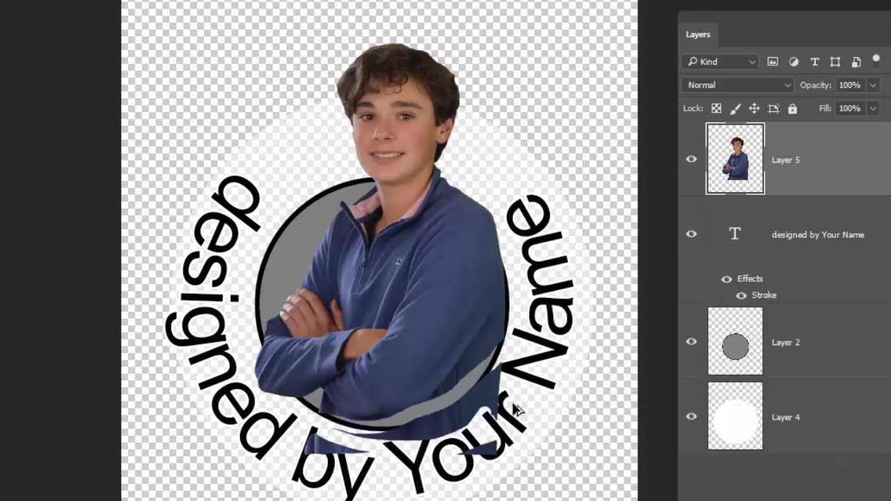
key("ctrl+z")
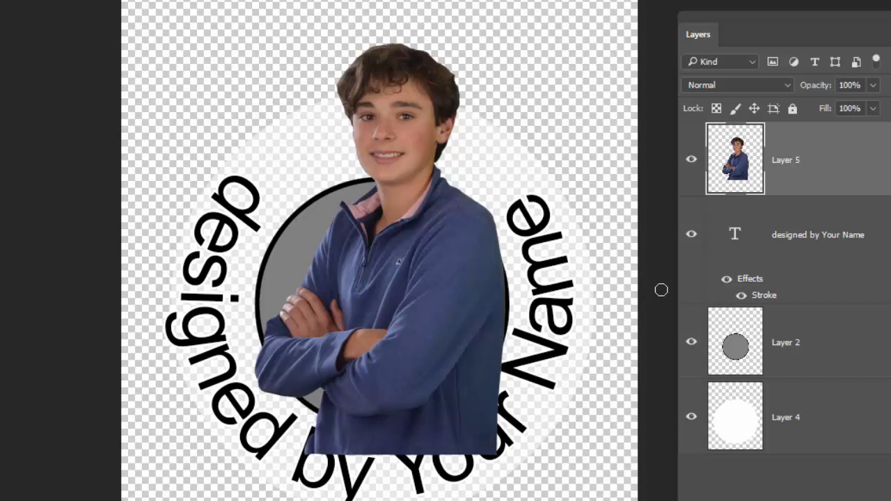
Make the gray circle's layer, Layer 2, active and choose the Magic Wand Tool.
left_click(825, 347)
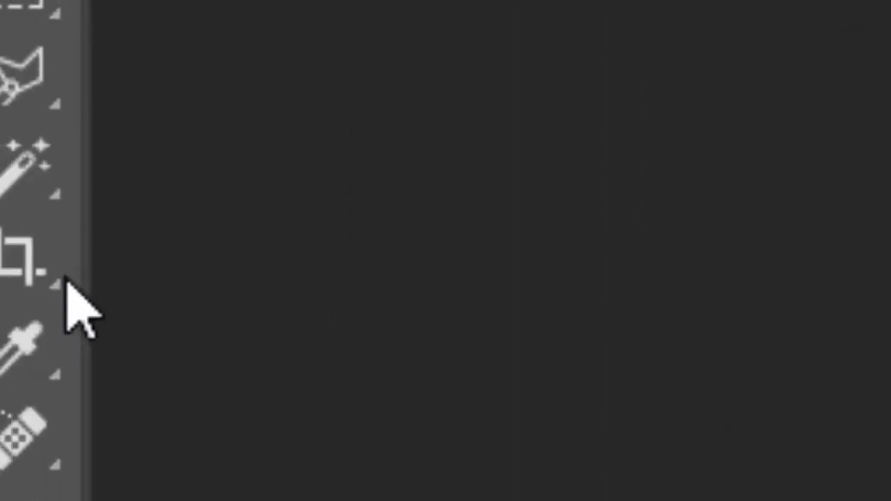
right_click(104, 243)
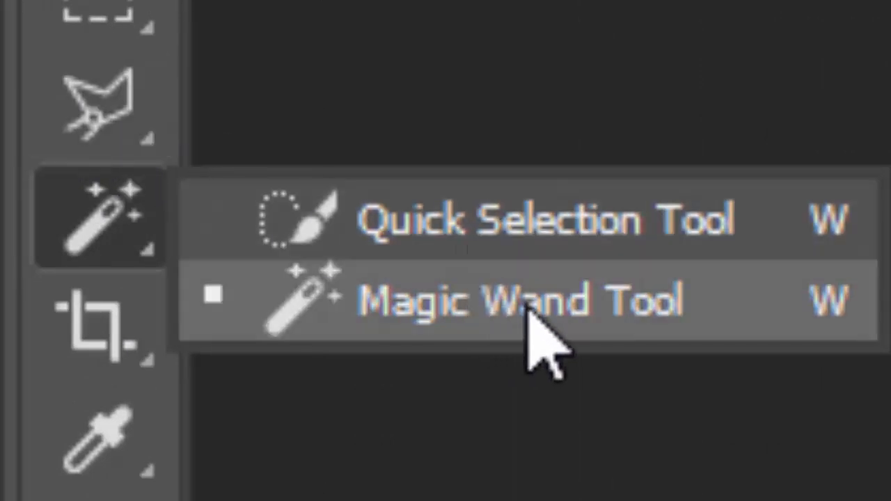
left_click(600, 310)
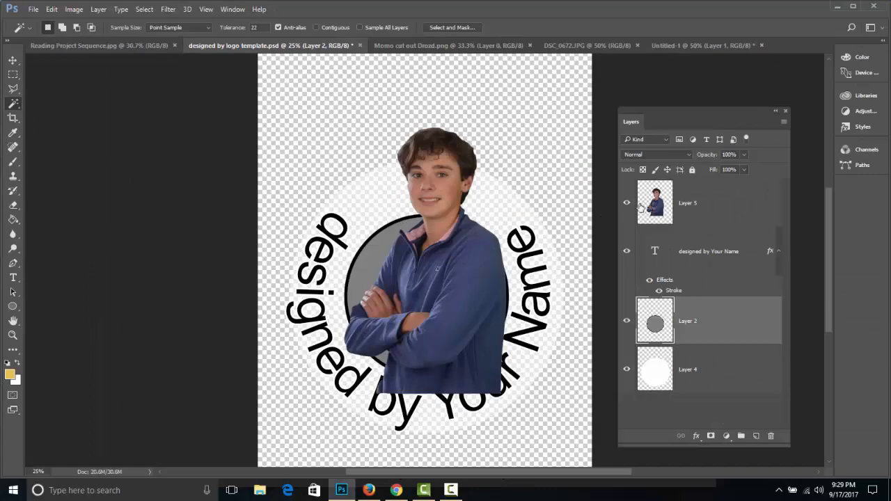
On the boy's layer, sample his sweater, face and hair one after another with the Magic Wand.
left_click(688, 202)
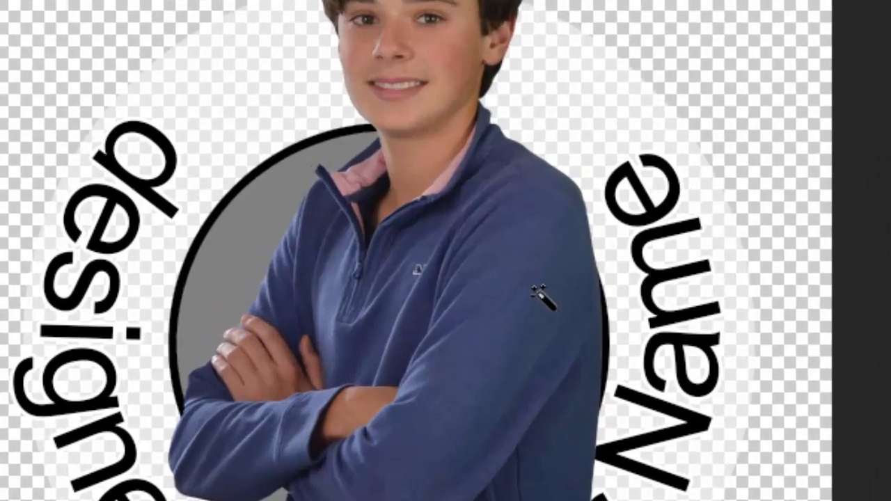
left_click(537, 289)
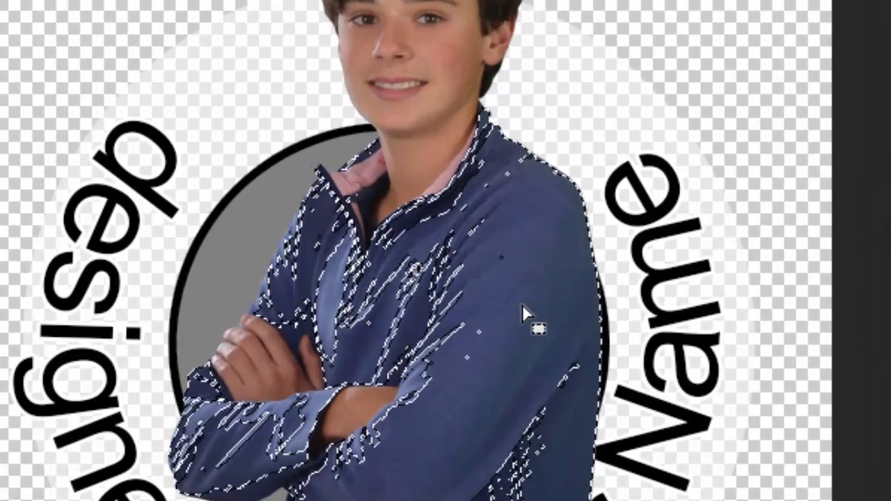
left_click(461, 31)
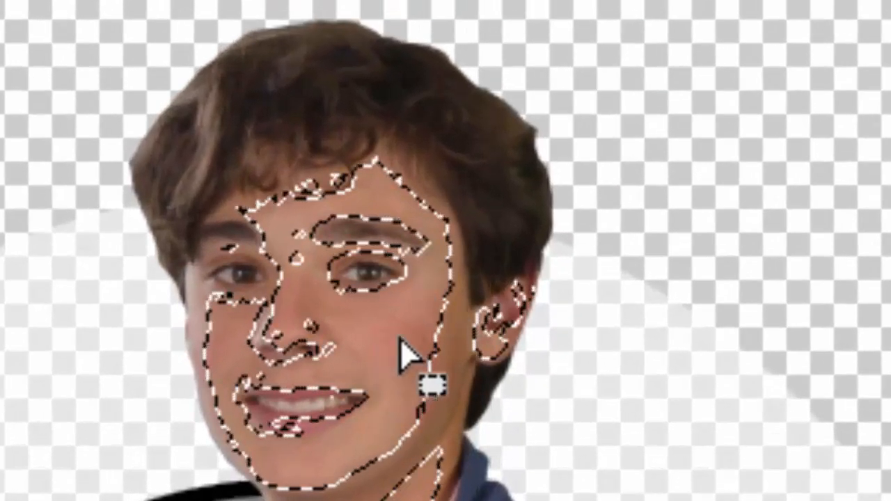
left_click(497, 162)
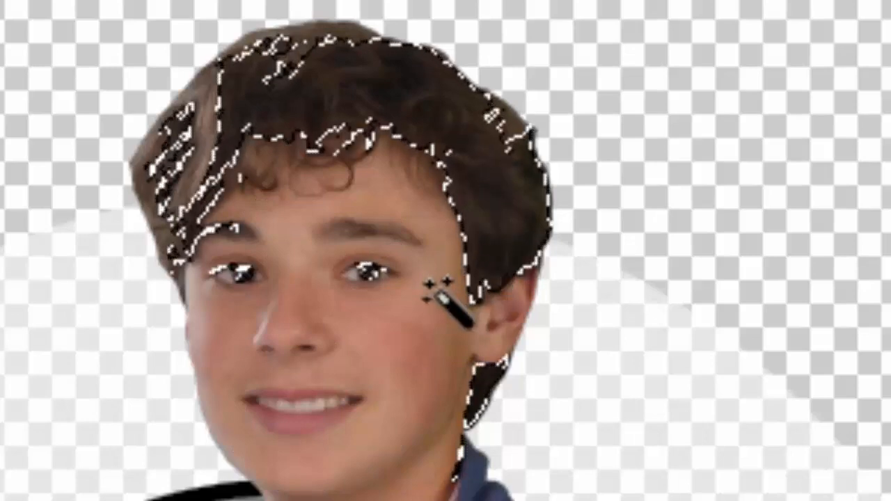
On Layer 2, sample the gray circle with the Magic Wand, then replace that selection with the area outside the circle.
key("ctrl+d")
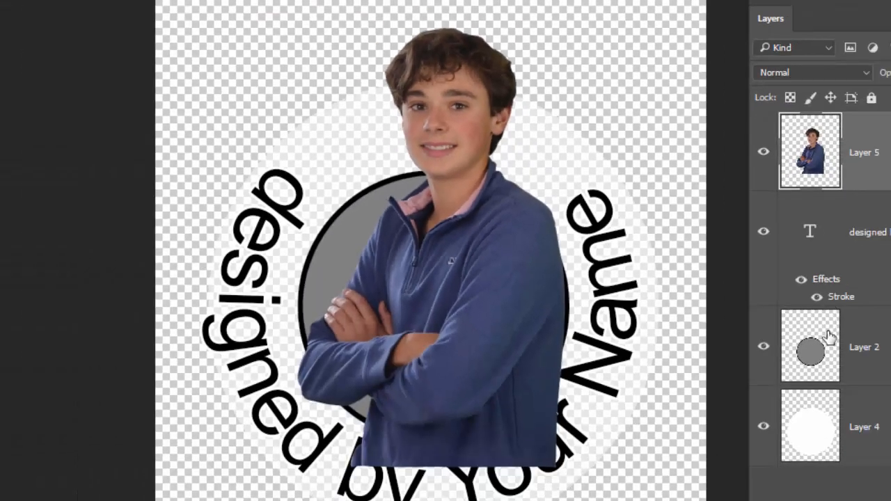
left_click(825, 355)
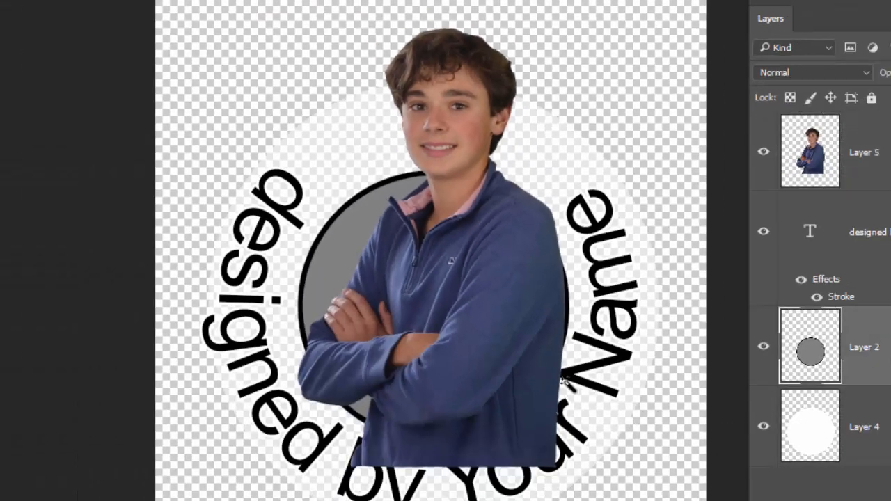
left_click(404, 279)
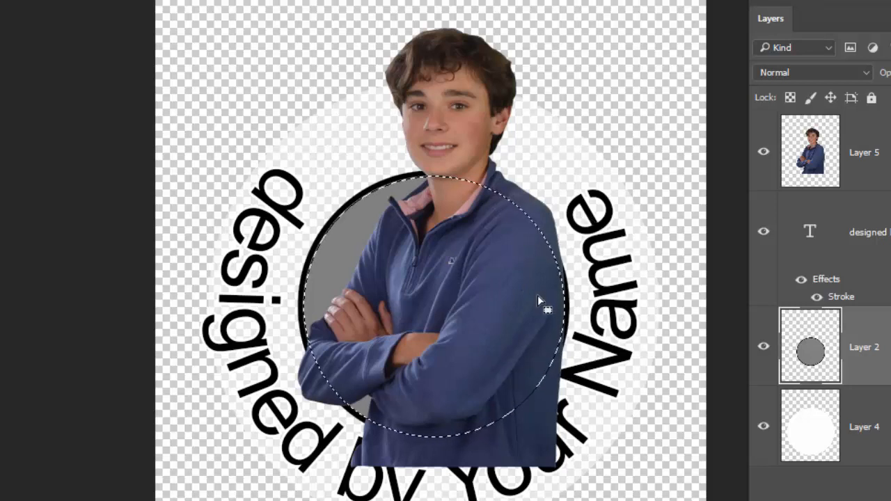
key("ctrl+d")
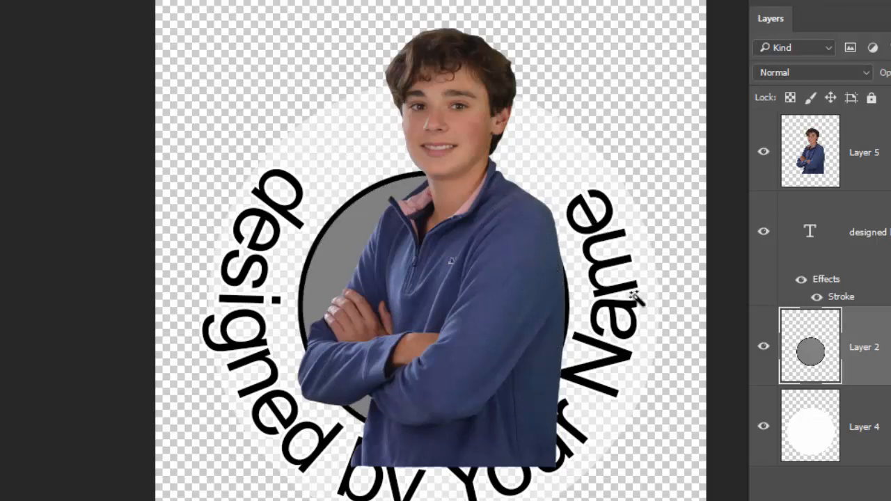
left_click(669, 369)
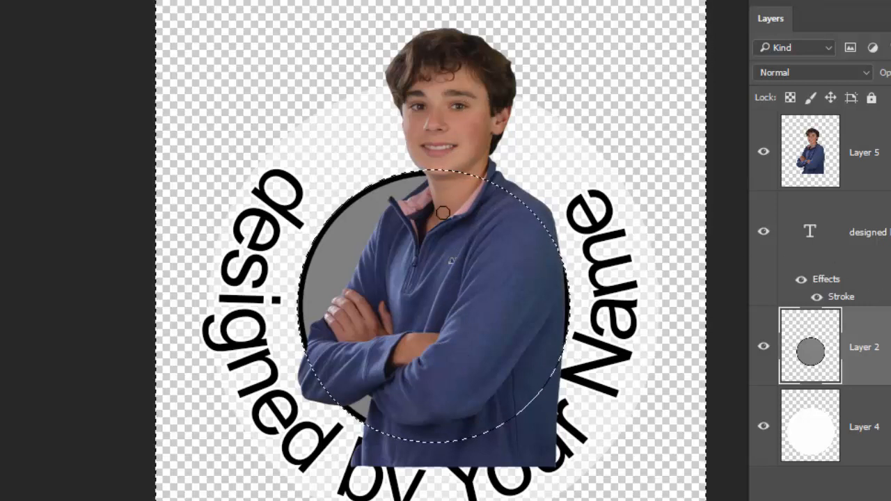
On Layer 5, erase the boy's lower body outside the circle's lower rim with a 77 px eraser at 100% hardness, and deselect.
left_click(862, 158)
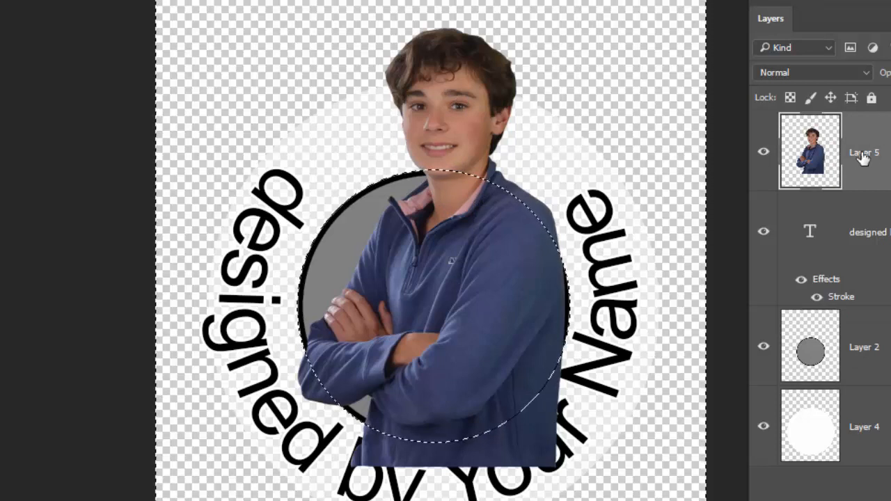
mouse_move(469, 86)
left_mouse_down()
mouse_move(439, 188)
mouse_move(459, 85)
mouse_move(378, 103)
mouse_move(452, 141)
mouse_move(475, 125)
mouse_move(380, 91)
mouse_move(487, 82)
left_mouse_up()
key("ctrl+z")
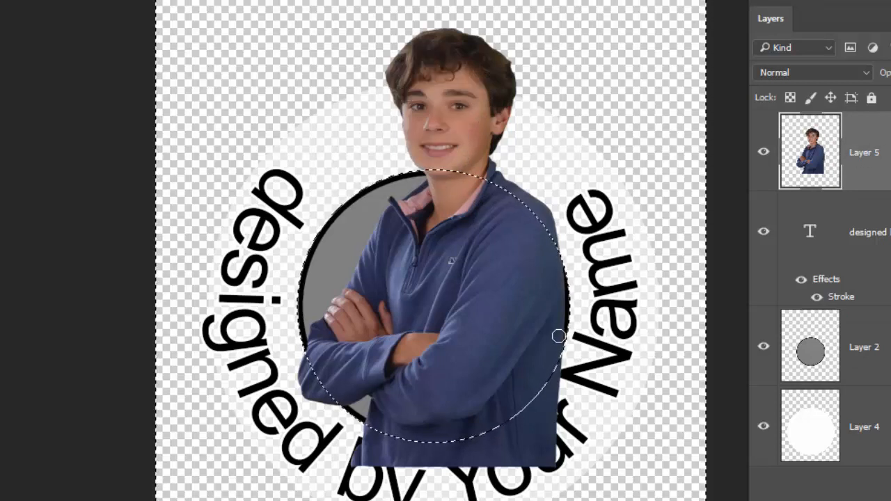
right_click(554, 371)
left_click_drag(692, 280, 697, 281)
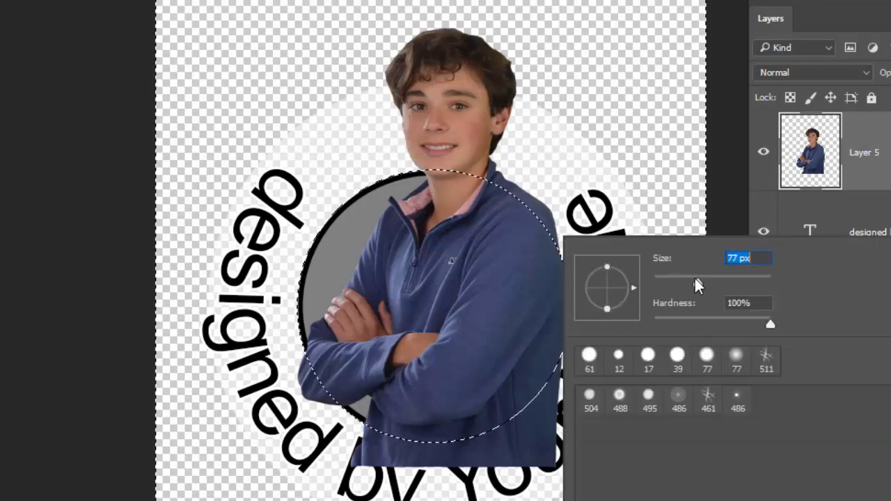
left_click(635, 200)
mouse_move(564, 355)
left_mouse_down()
mouse_move(543, 391)
mouse_move(555, 366)
mouse_move(563, 372)
mouse_move(544, 417)
mouse_move(556, 425)
mouse_move(554, 456)
mouse_move(538, 424)
mouse_move(503, 419)
mouse_move(517, 412)
mouse_move(481, 433)
mouse_move(457, 430)
mouse_move(437, 449)
mouse_move(423, 443)
mouse_move(404, 453)
mouse_move(371, 429)
mouse_move(367, 438)
mouse_move(375, 423)
mouse_move(382, 436)
mouse_move(445, 440)
mouse_move(459, 455)
mouse_move(537, 458)
left_mouse_up()
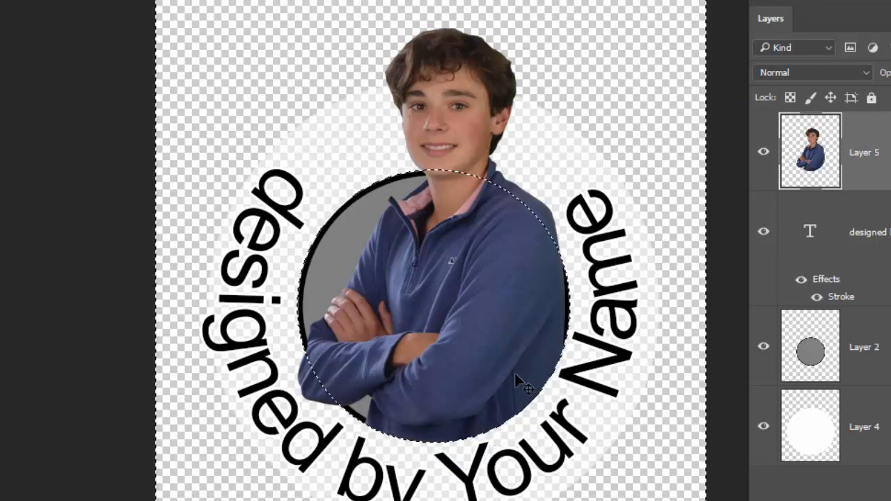
key("ctrl+d")
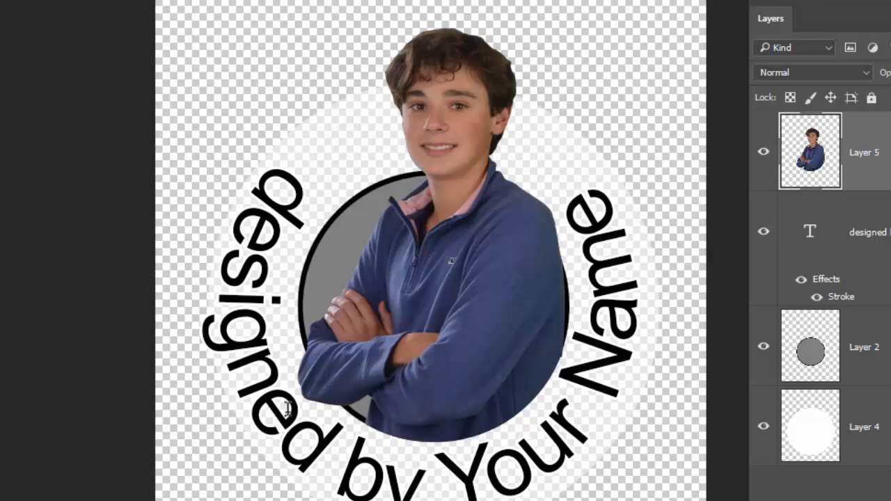
Replace "Your Name" in the circular "designed by" text with the designer's full name.
left_click(354, 475)
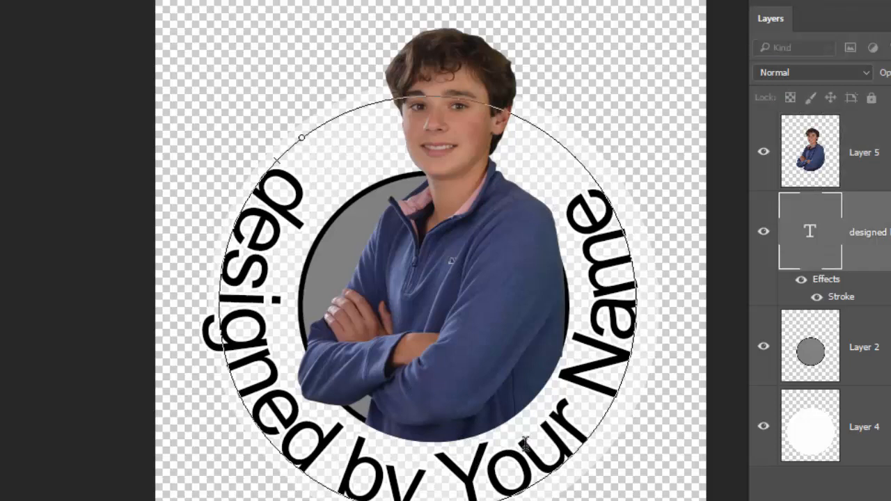
key("BackSpace")
key("BackSpace")
key("BackSpace")
key("BackSpace")
key("BackSpace")
key("BackSpace")
key("BackSpace")
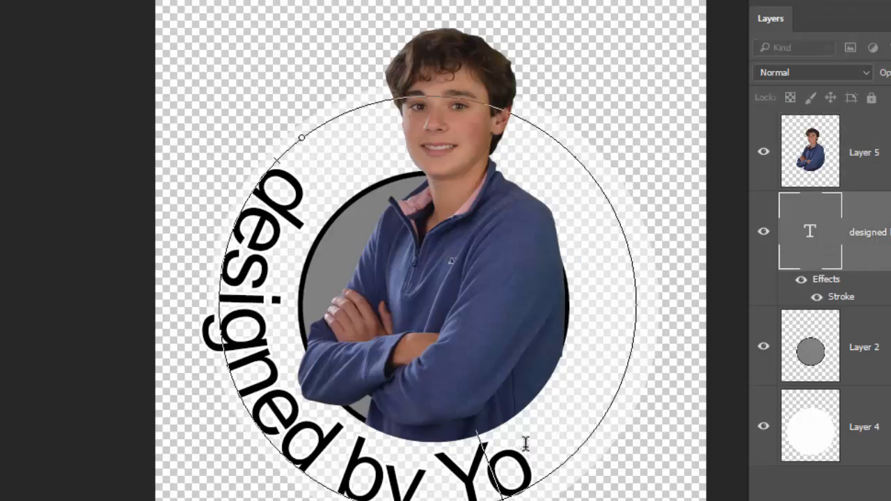
key("BackSpace")
key("BackSpace")
key("BackSpace")
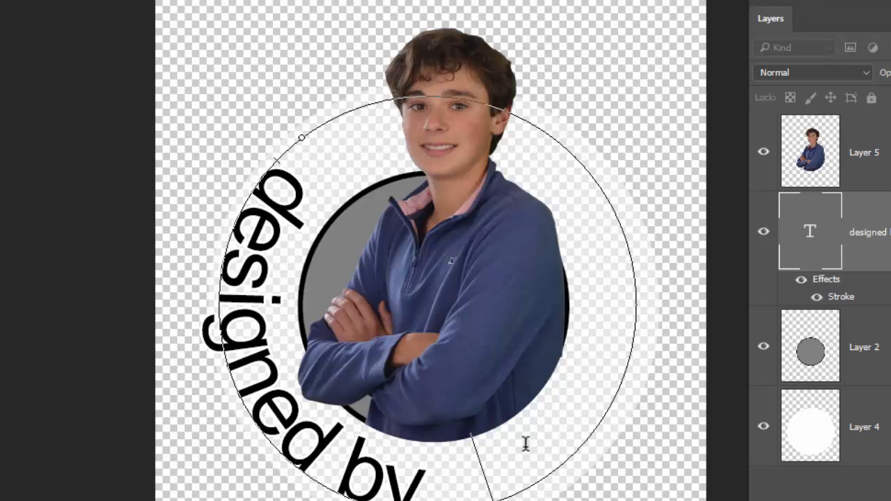
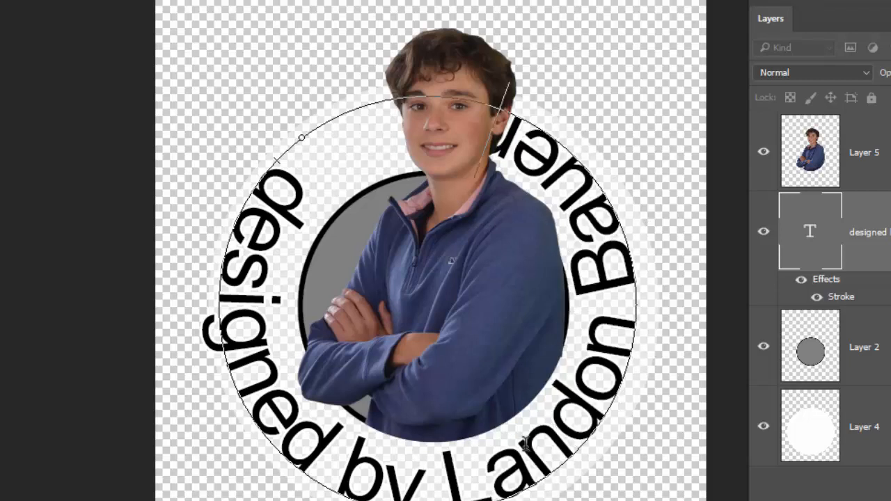
Set all of the circular text to 72 pt and change its font to Sweet Sensations Personal Use.
key("ctrl+a")
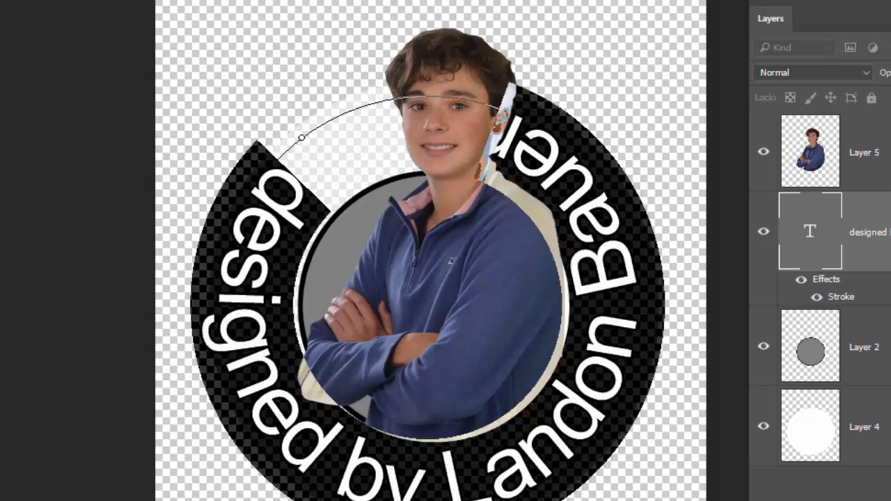
left_click(155, 192)
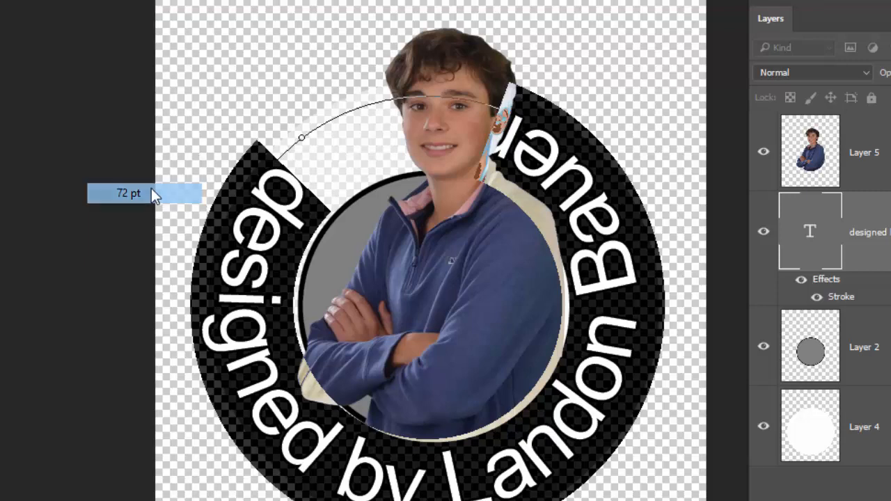
key("Right")
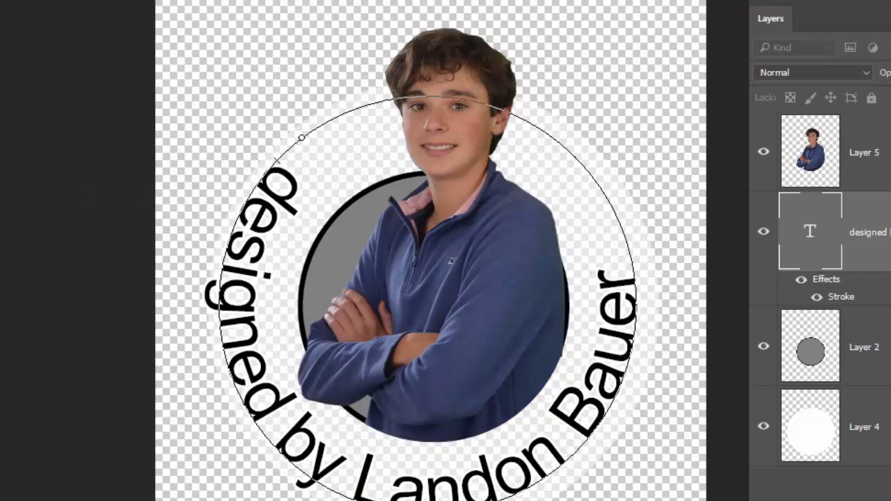
key("ctrl+Return")
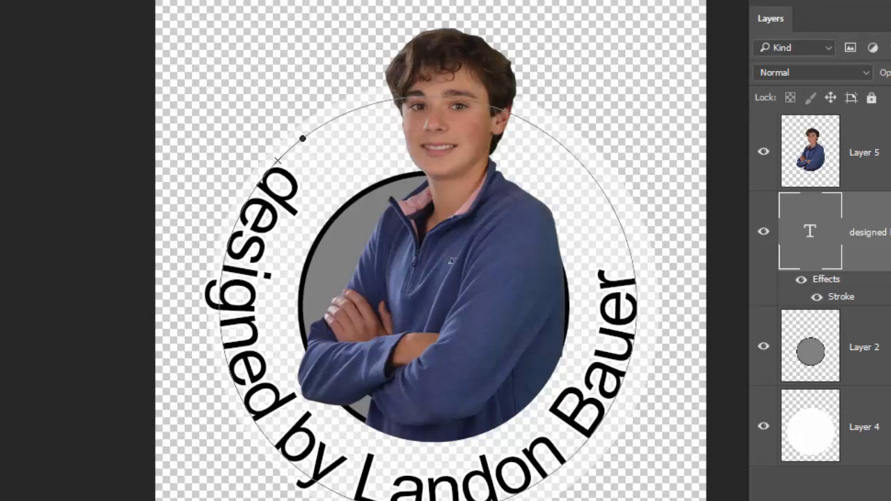
left_click(4, 2)
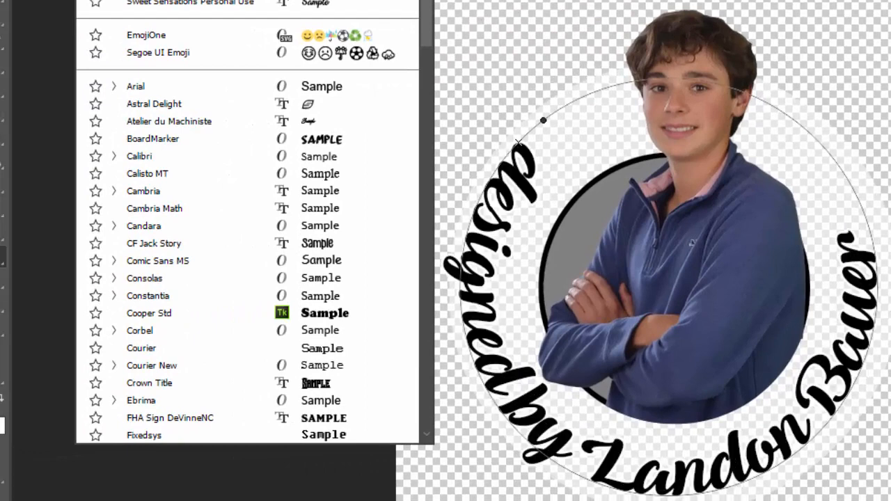
left_click(327, 5)
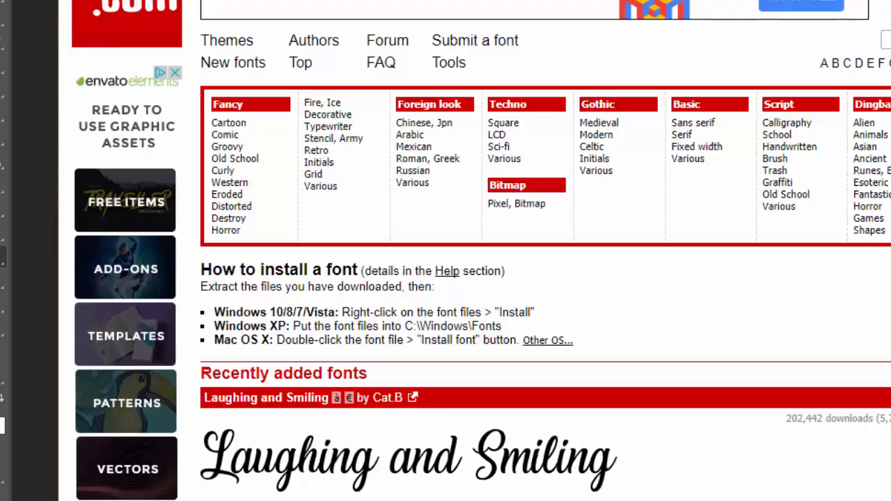
On dafont.com in the browser, open the Top fonts list, show 100 fonts per page and look through the samples.
scroll(383, 309, "down", 10)
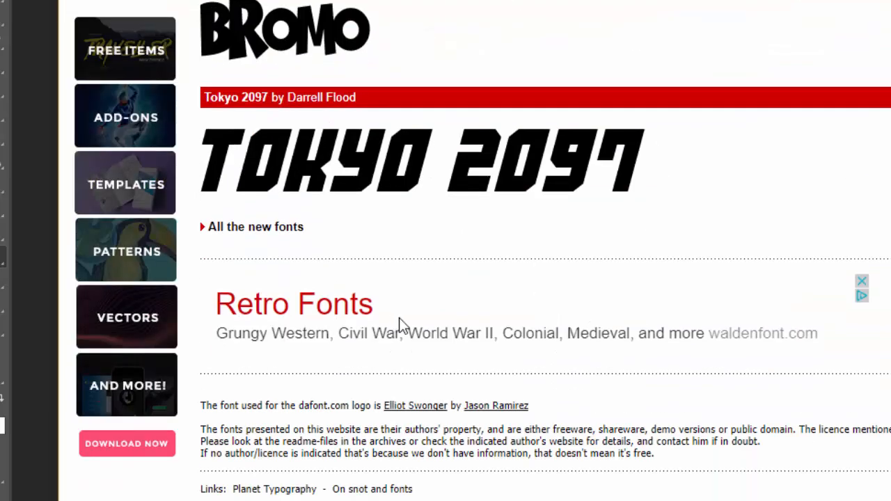
scroll(400, 324, "up", 8)
scroll(401, 317, "up", 1)
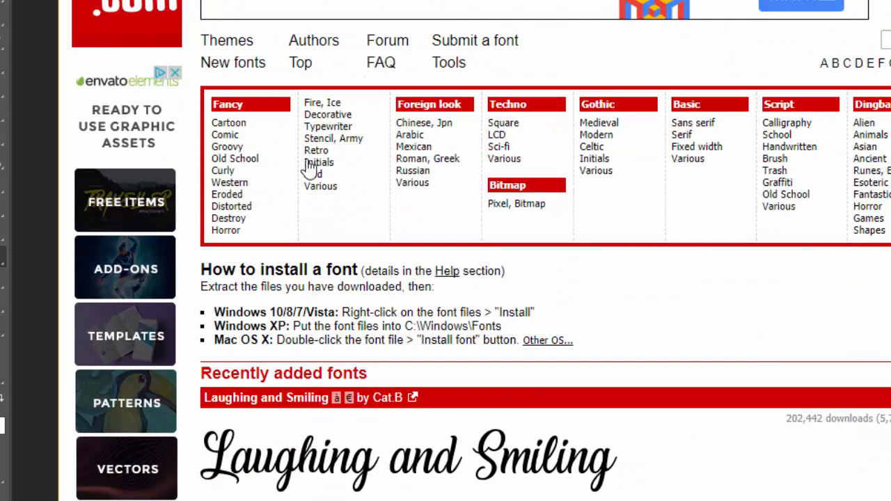
left_click(303, 63)
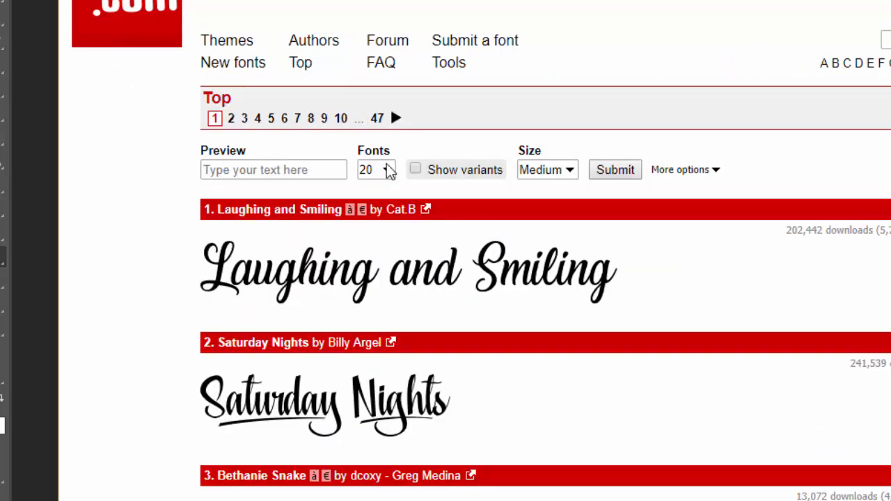
left_click(388, 169)
left_click(381, 235)
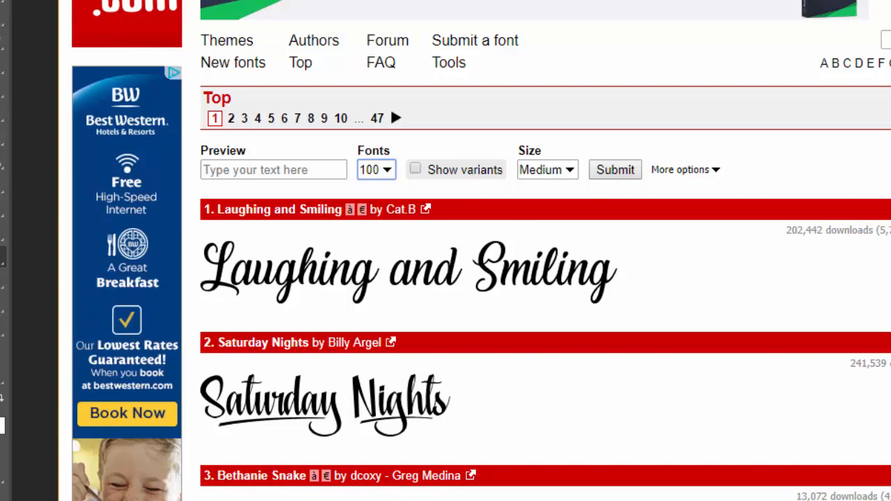
left_click(615, 170)
scroll(617, 216, "down", 5)
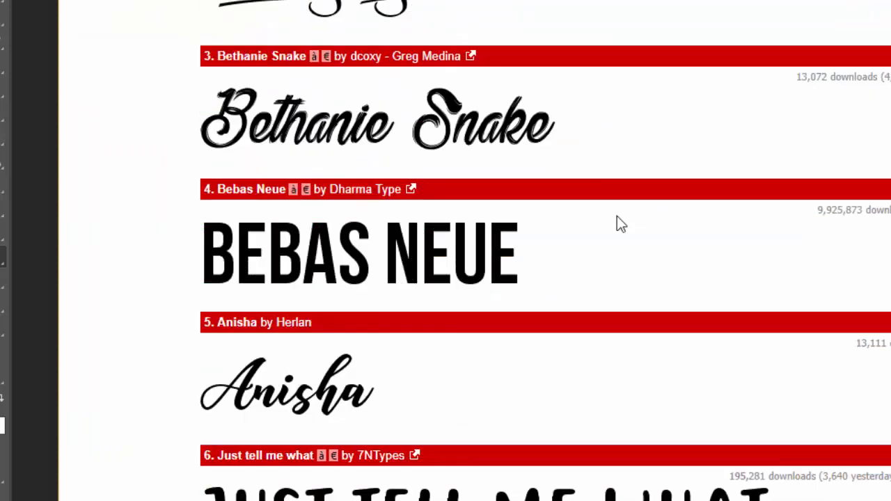
scroll(617, 217, "down", 20)
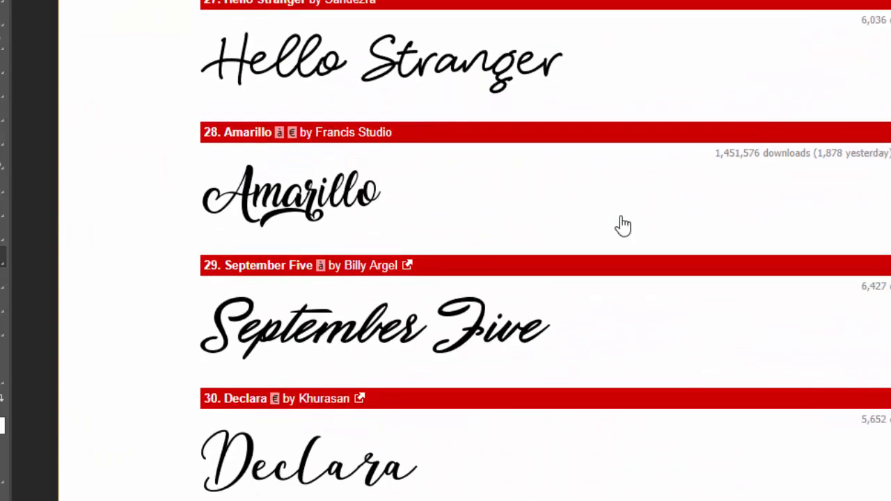
scroll(620, 220, "down", 20)
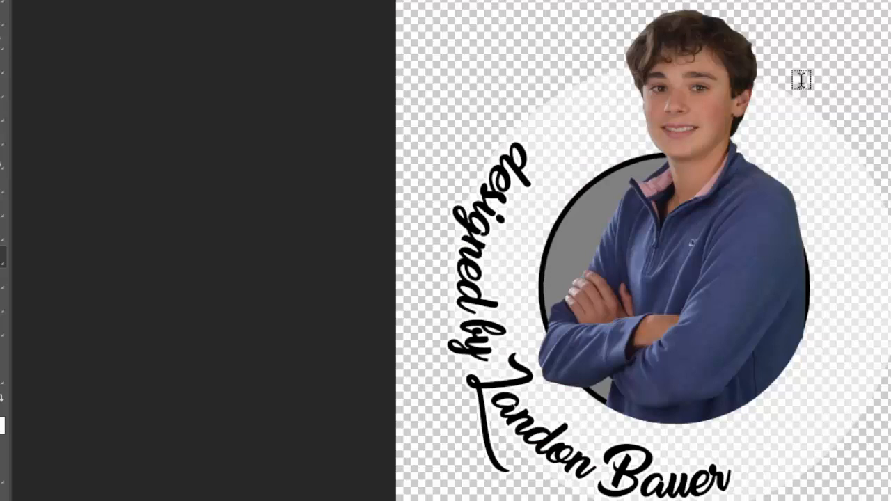
Back in Photoshop, enlarge all of the circular text so it reaches further around the ring, and commit the edit.
left_click(483, 353)
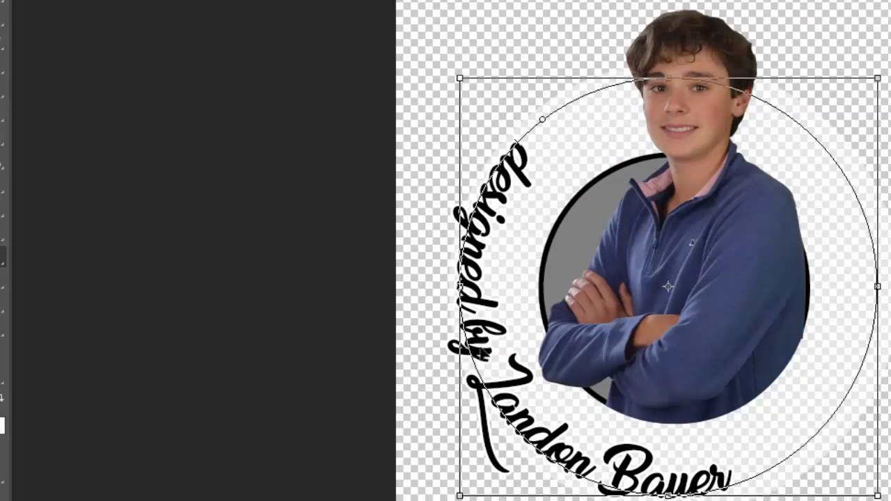
key("ctrl+a")
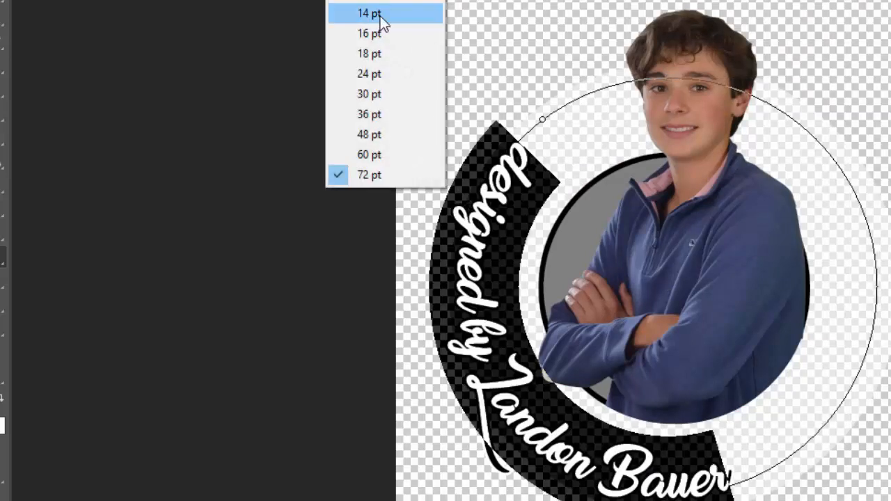
left_click(382, 1)
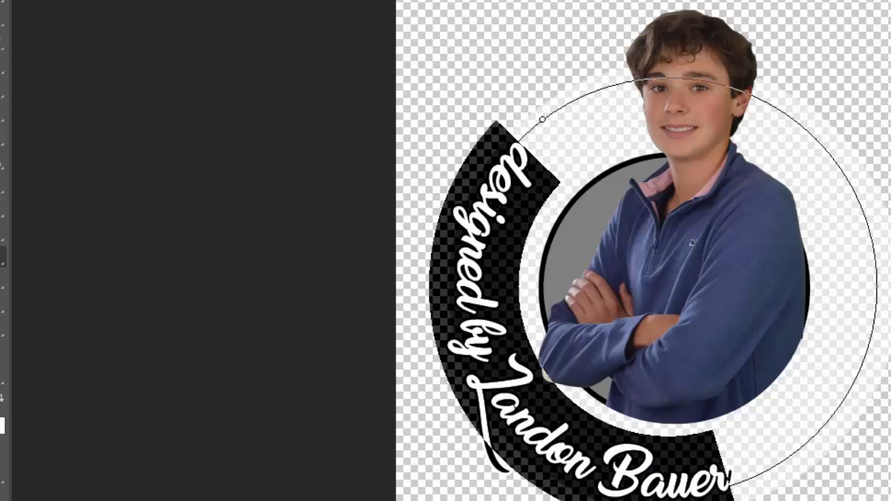
key("Return")
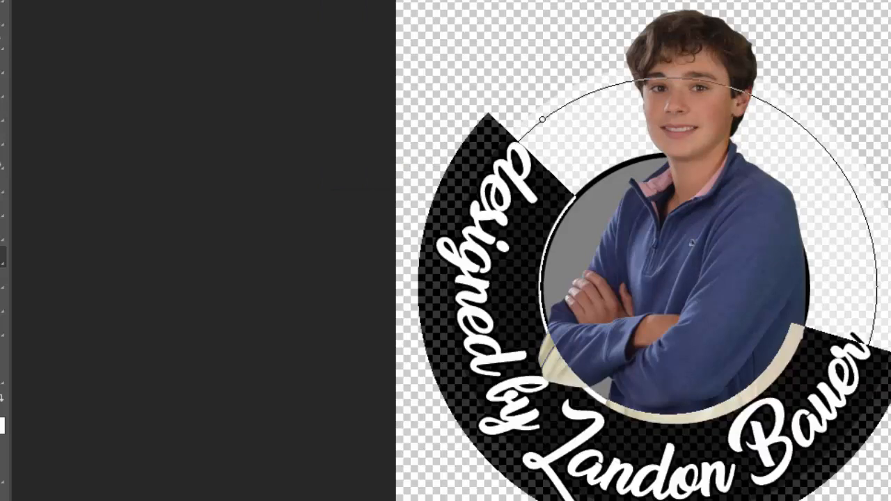
left_click(815, 233)
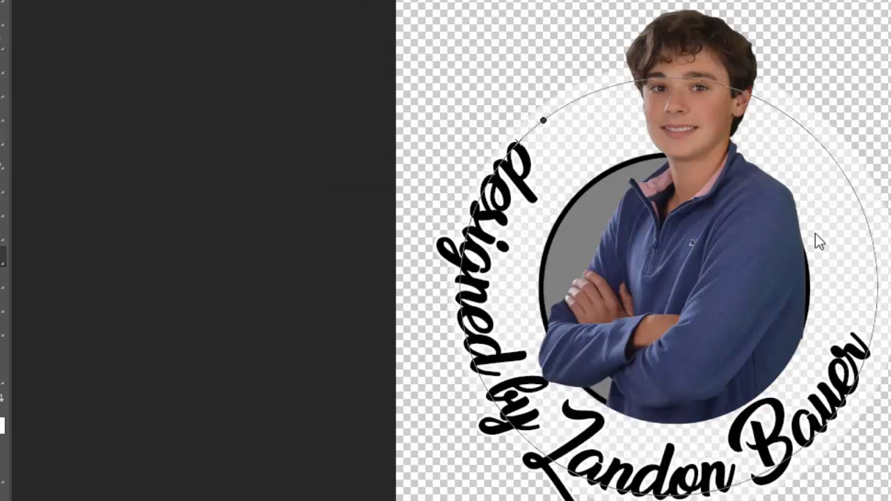
Save a copy of the finished logo as a PNG named "designed by logo template.png" in Downloads and accept the PNG options.
left_click(22, 0)
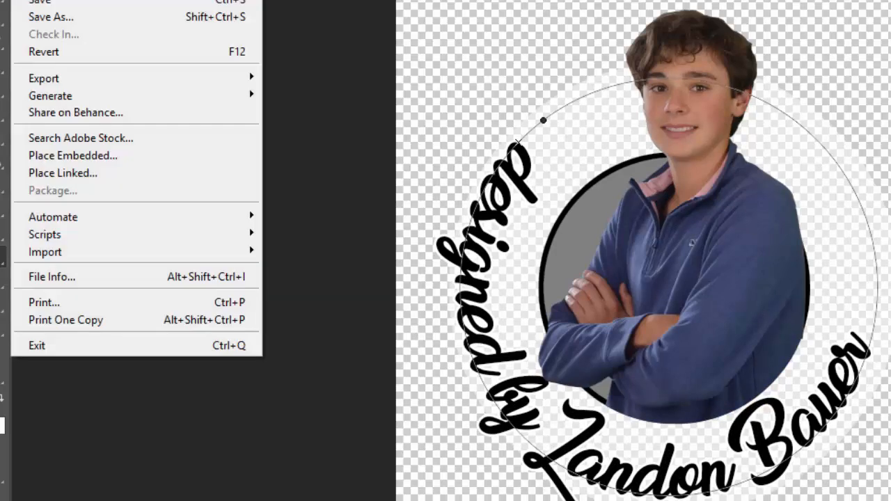
left_click(99, 15)
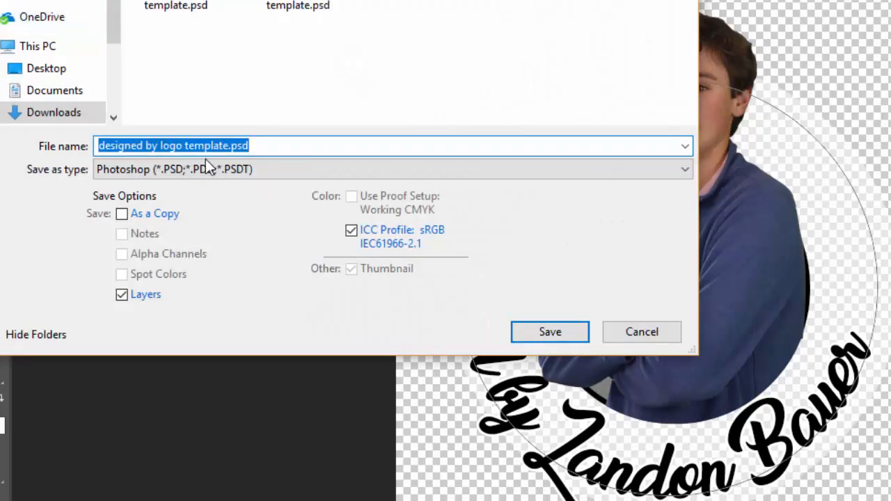
left_click(205, 168)
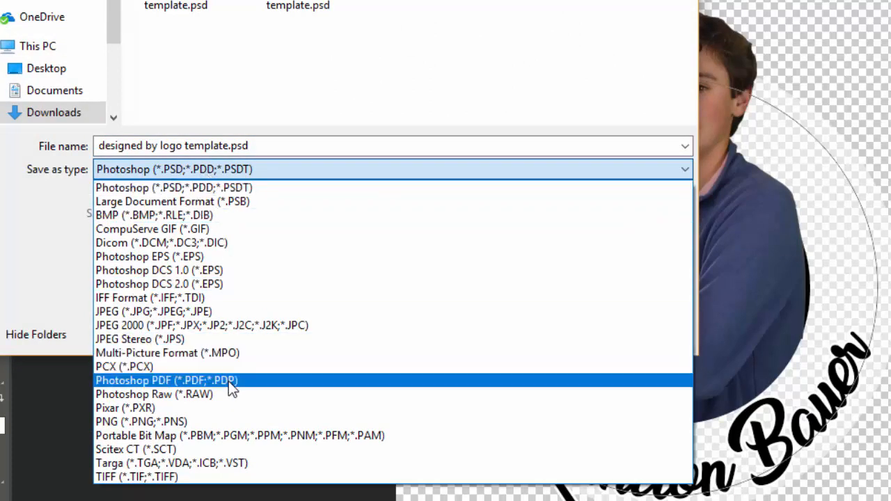
left_click(235, 421)
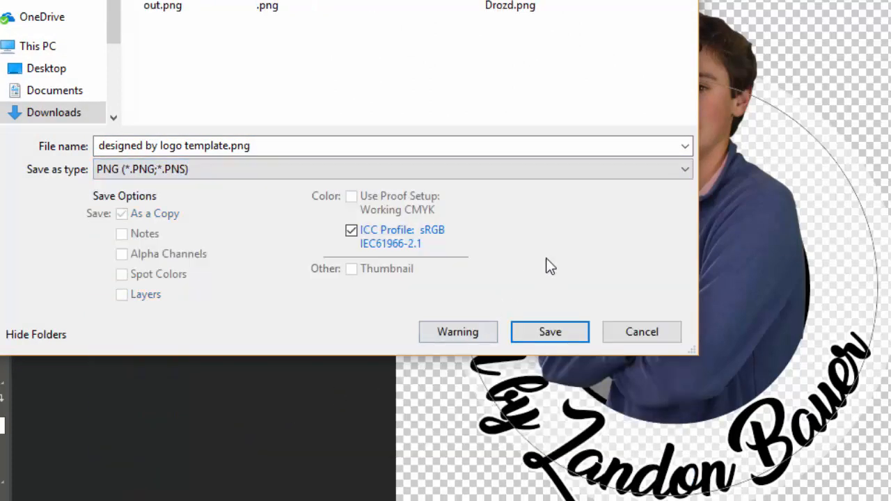
left_click(547, 333)
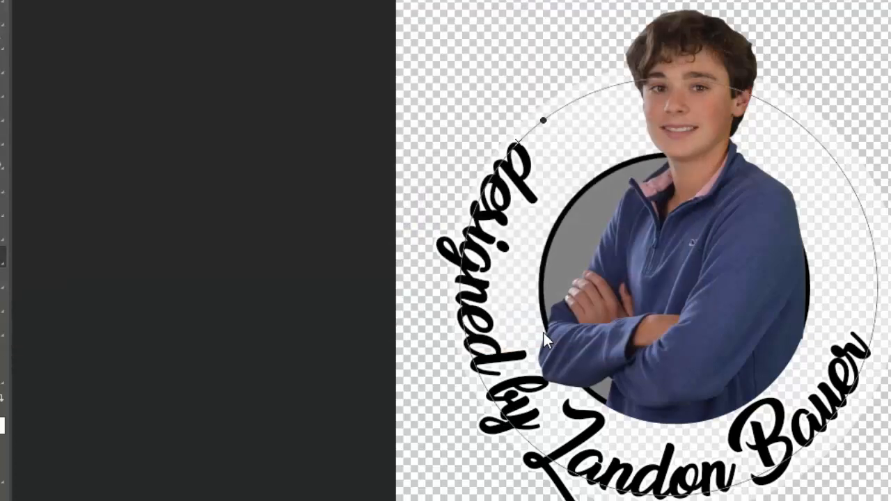
left_click(738, 56)
Open the saved file "designed by logo template.png" from the Downloads folder.
key("alt+f")
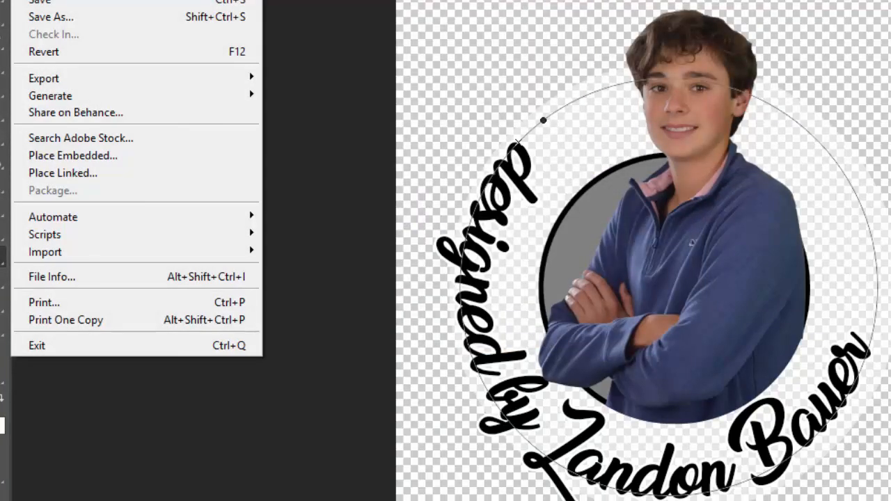
key("Escape")
key("ctrl+o")
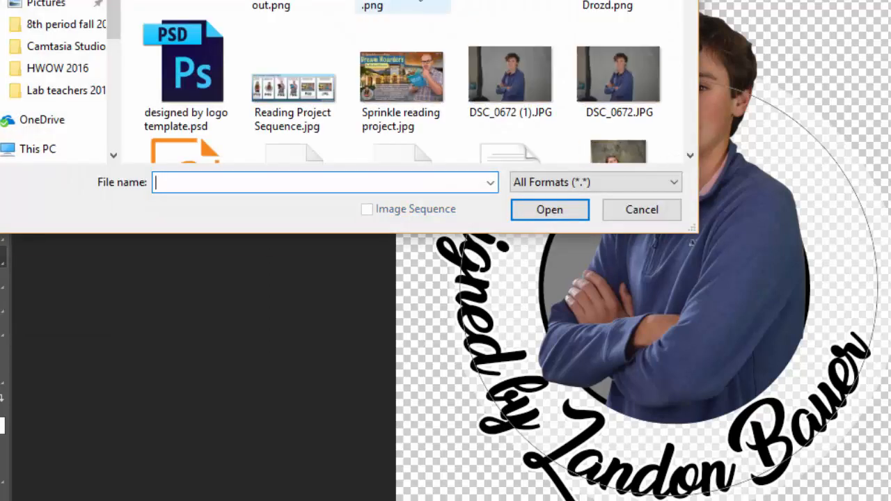
scroll(652, 14, "down", 3)
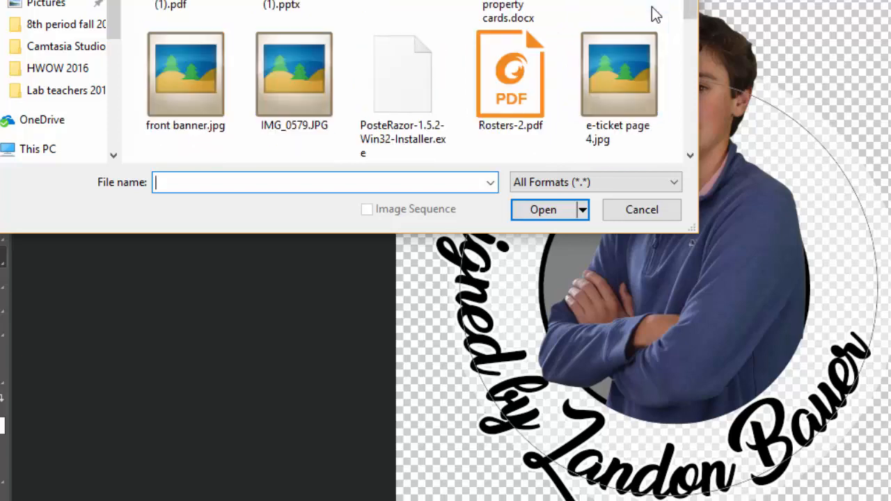
scroll(652, 14, "down", 10)
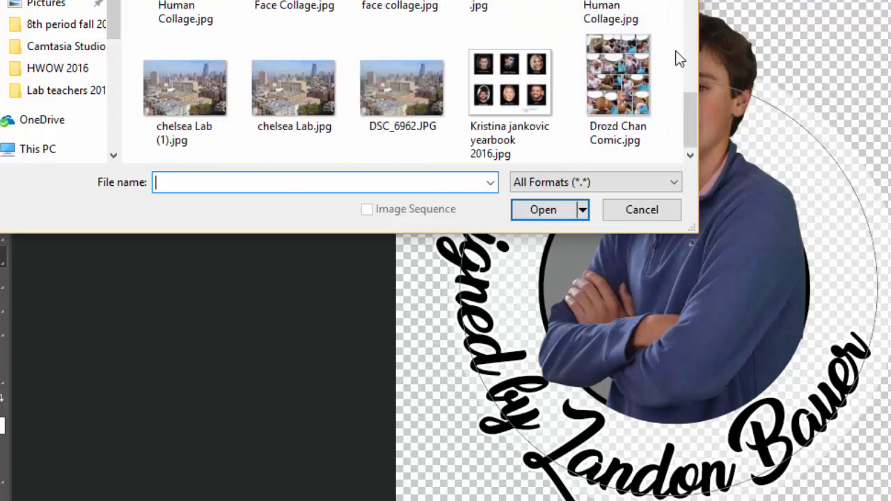
left_click_drag(688, 110, 694, 0)
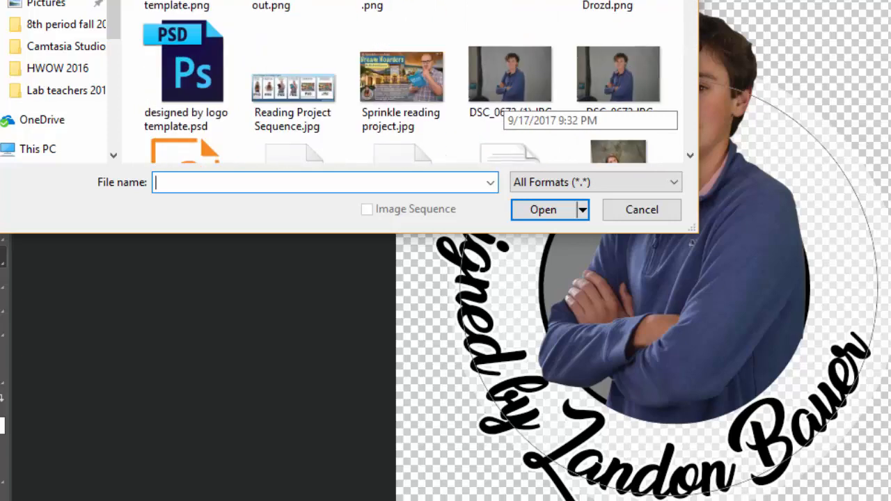
double_click(182, 2)
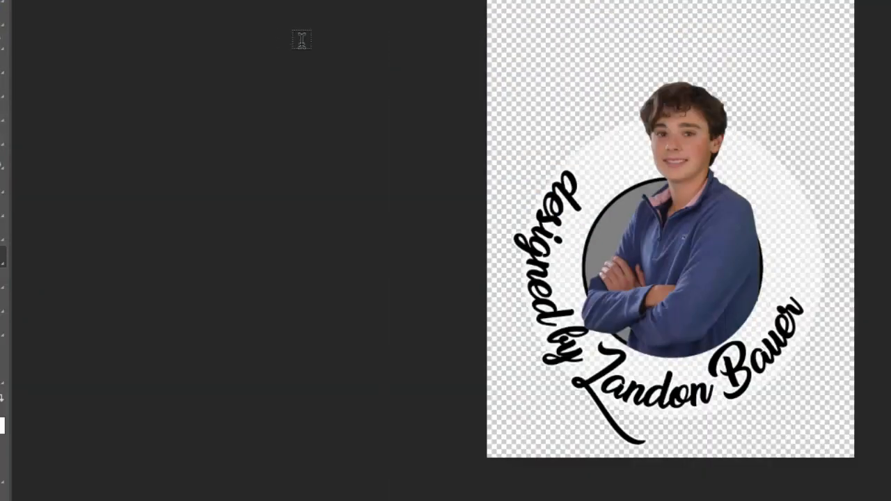
Move the PNG logo with the Move tool into the open "What Teachers Are Reading" Project image, over the Student Logo area.
key("v")
left_click_drag(671, 205, 668, 316)
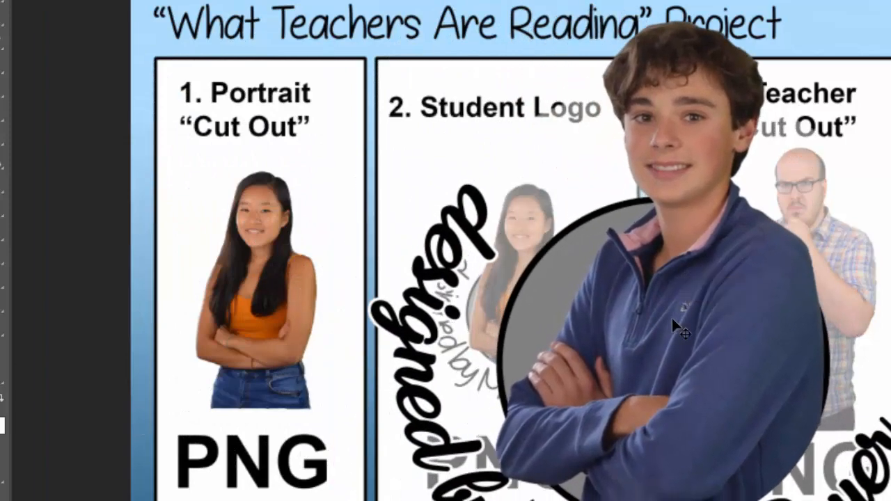
key("ctrl+minus")
key("ctrl+minus")
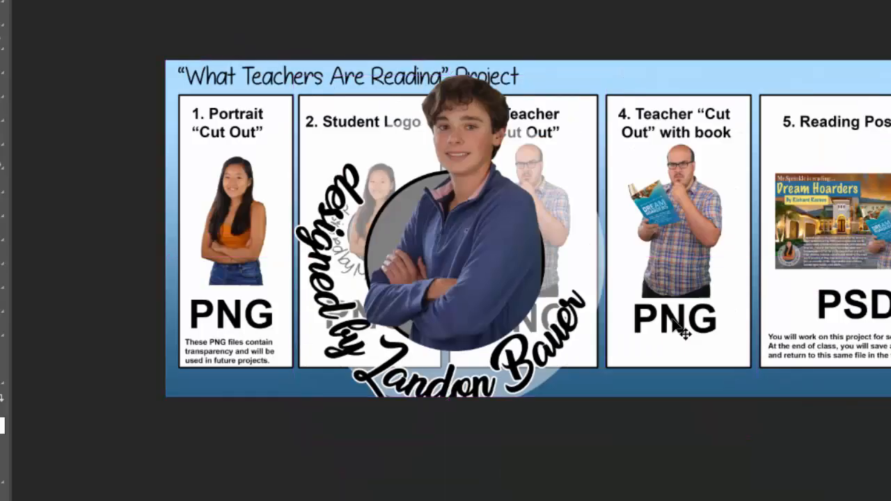